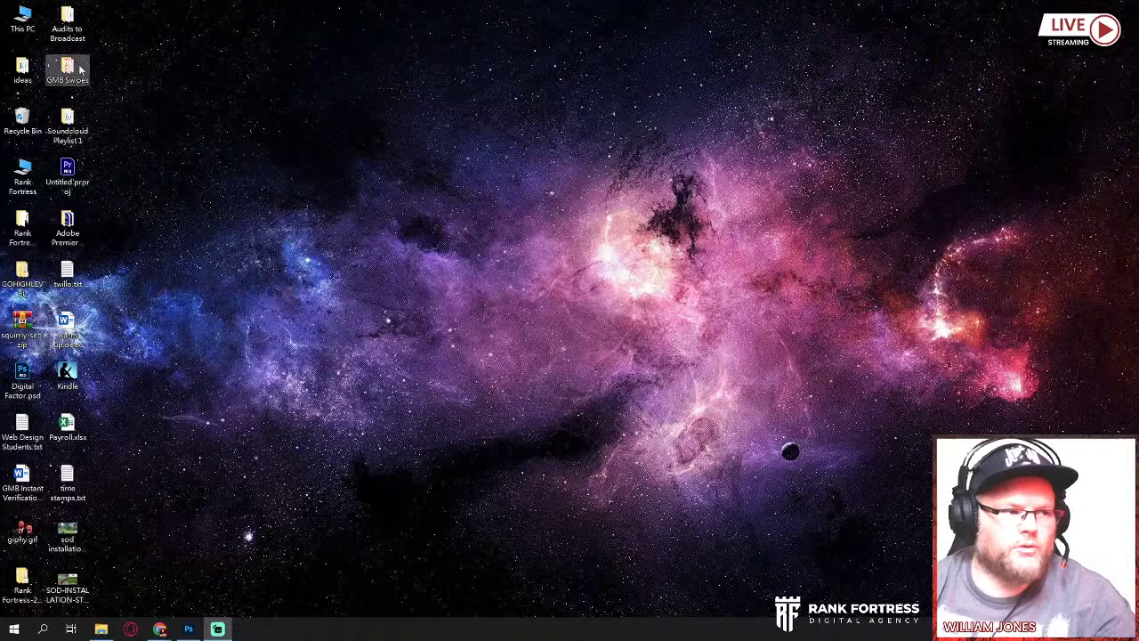
pyautogui.doubleClick(67, 18)
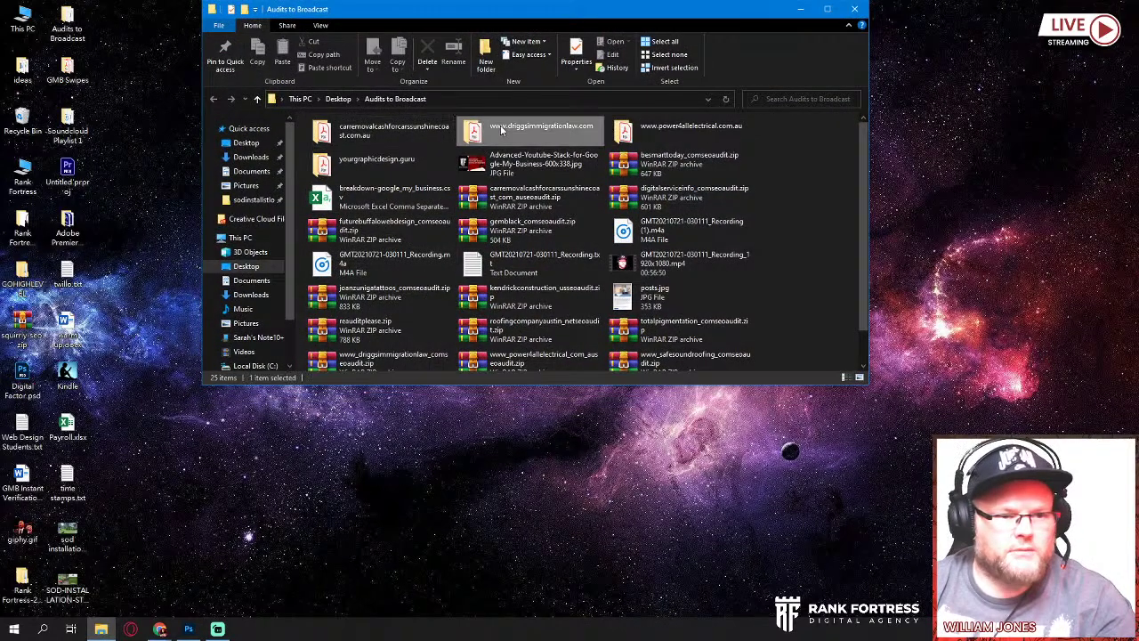
pyautogui.doubleClick(501, 130)
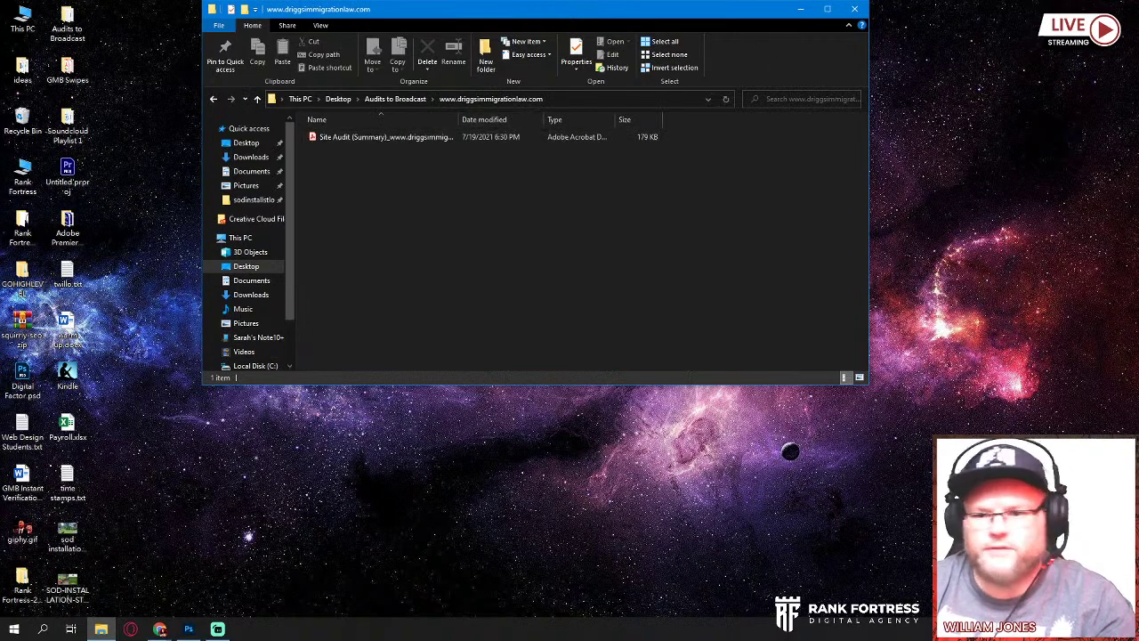
pyautogui.hotkey('alt', 'Tab')
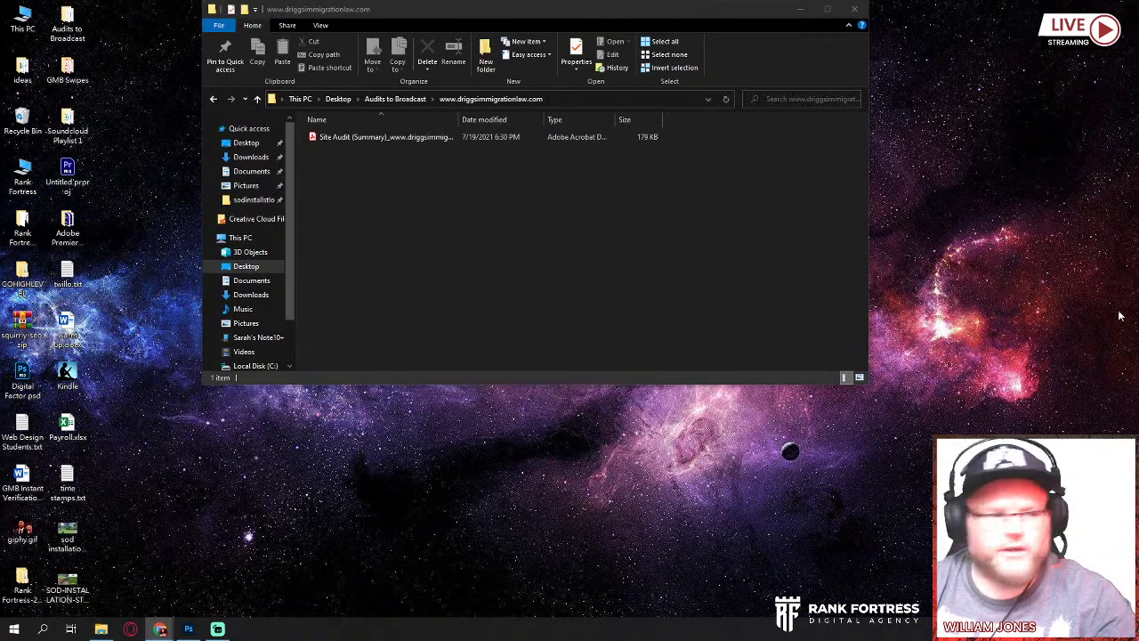
pyautogui.doubleClick(424, 134)
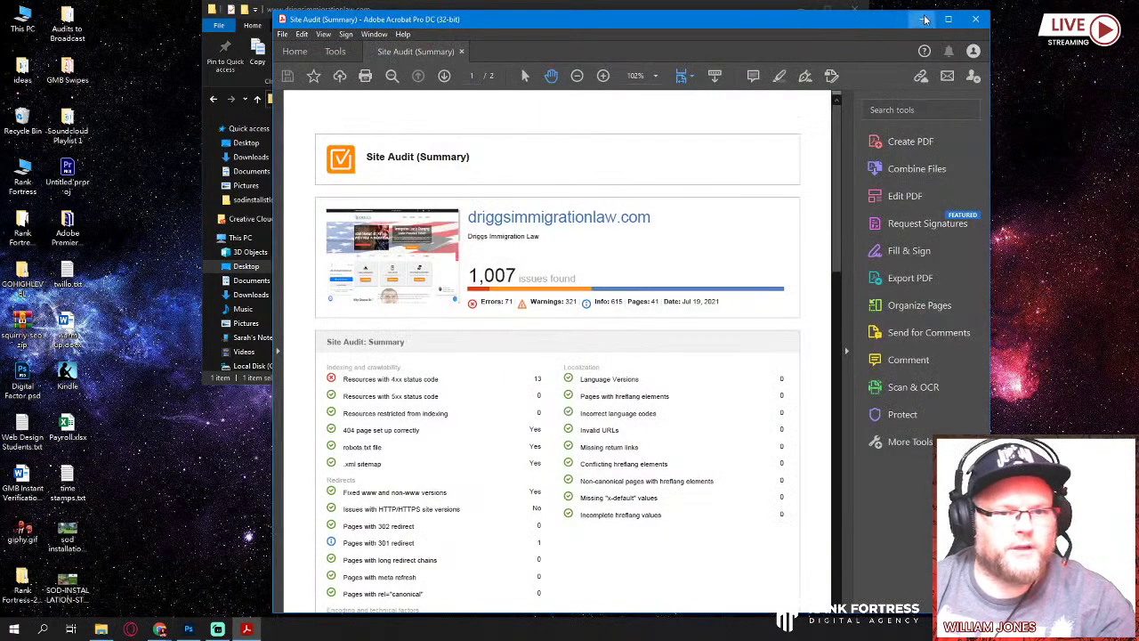
pyautogui.click(925, 19)
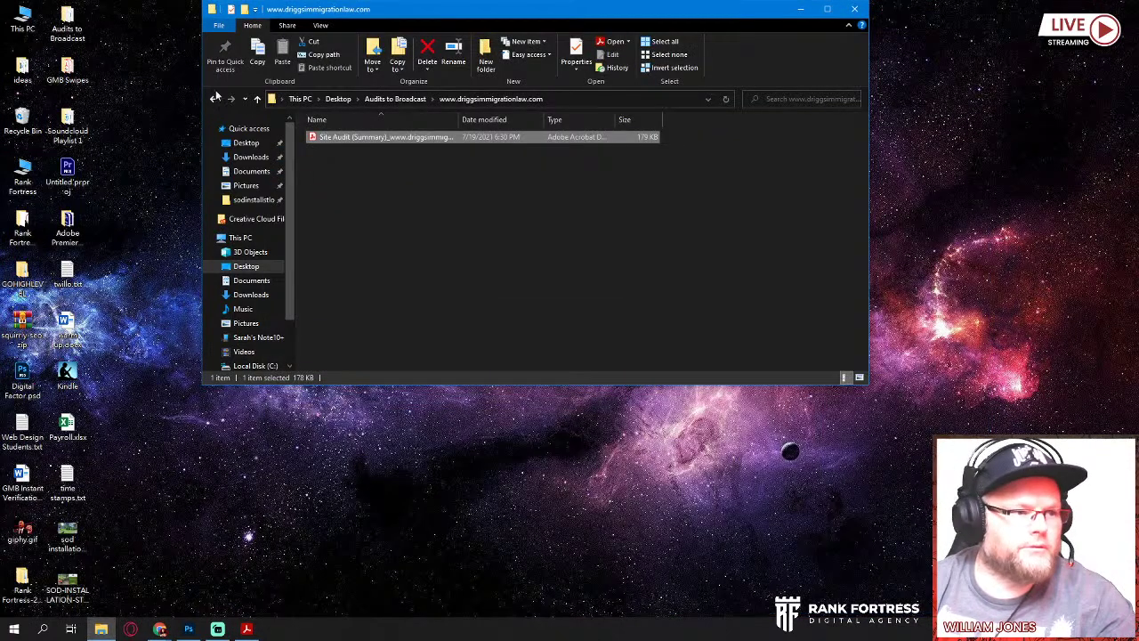
pyautogui.click(213, 99)
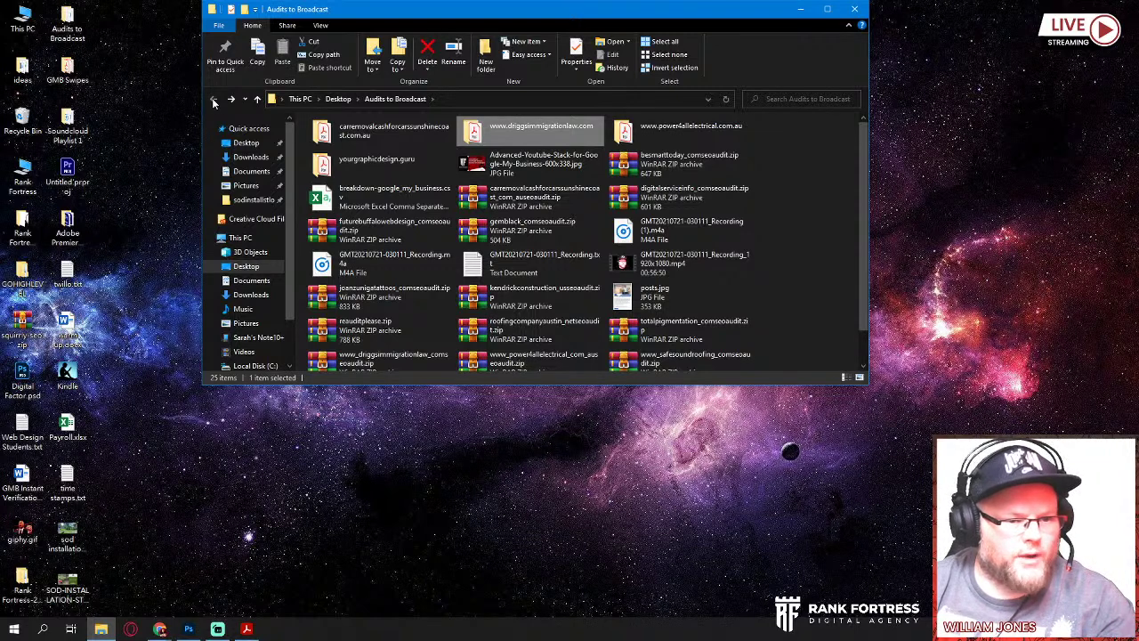
pyautogui.doubleClick(620, 272)
pyautogui.click(622, 240)
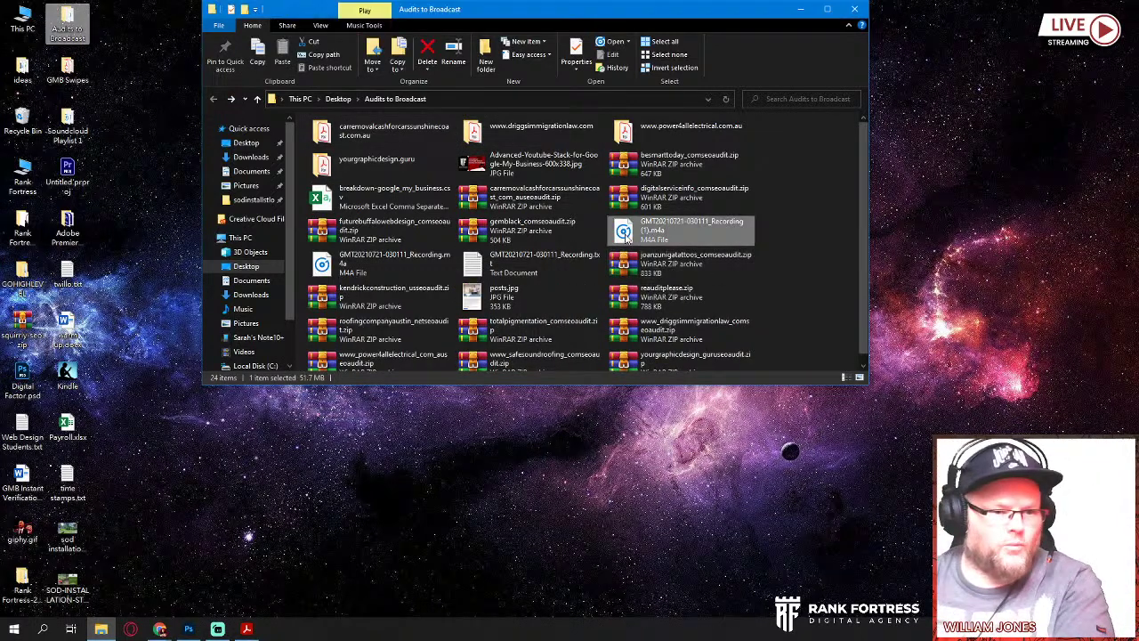
pyautogui.press('Delete')
pyautogui.click(324, 265)
pyautogui.press('Delete')
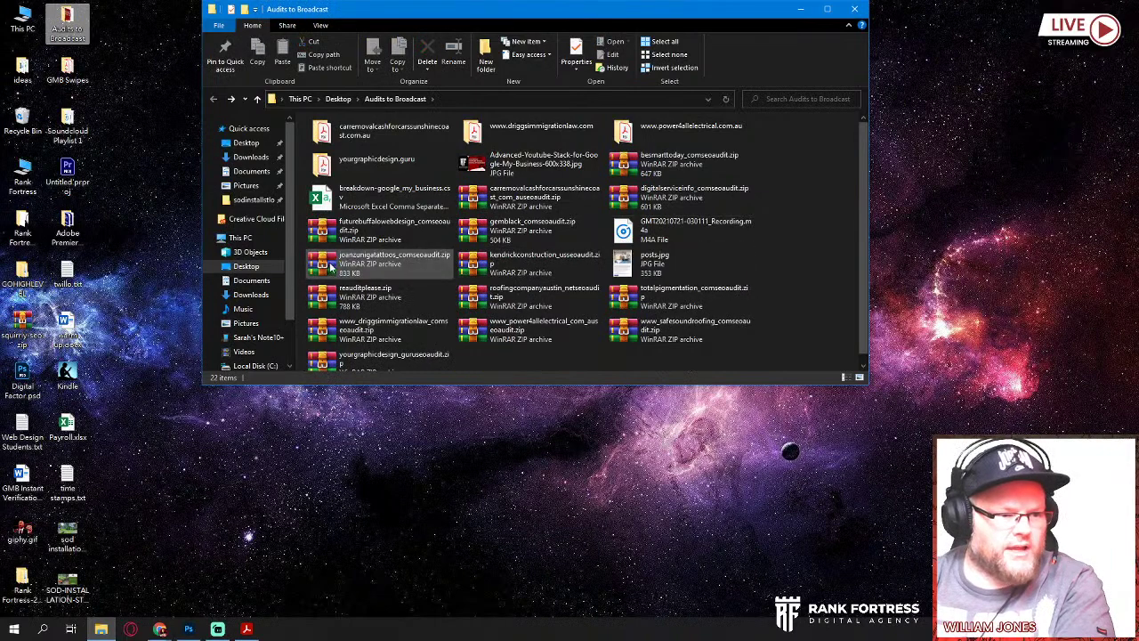
pyautogui.click(630, 229)
pyautogui.press('Delete')
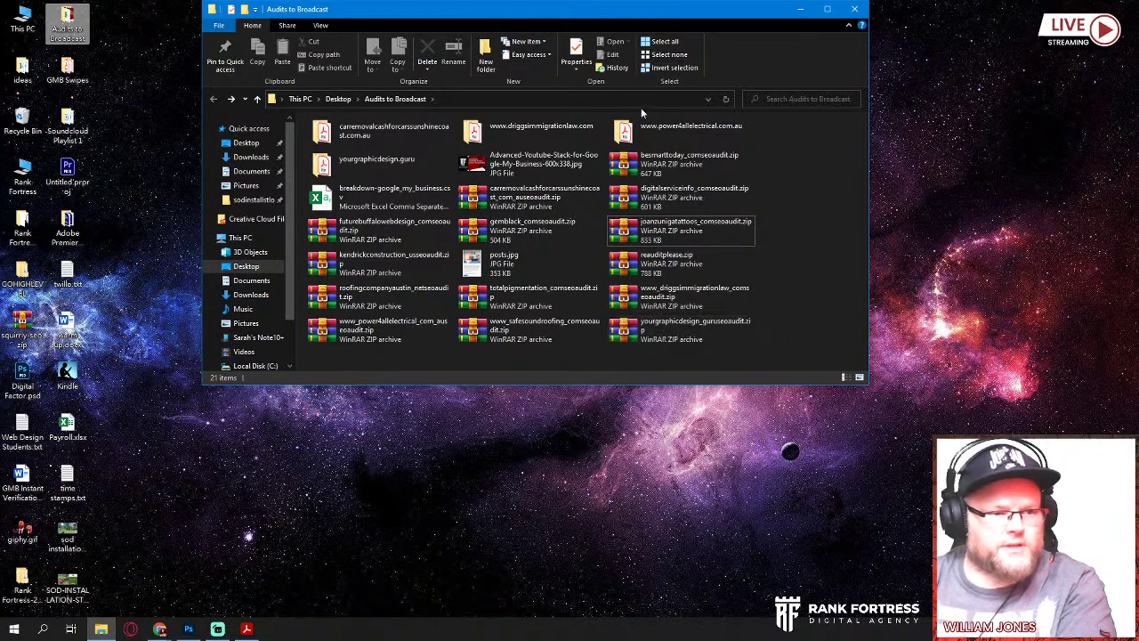
pyautogui.click(490, 126)
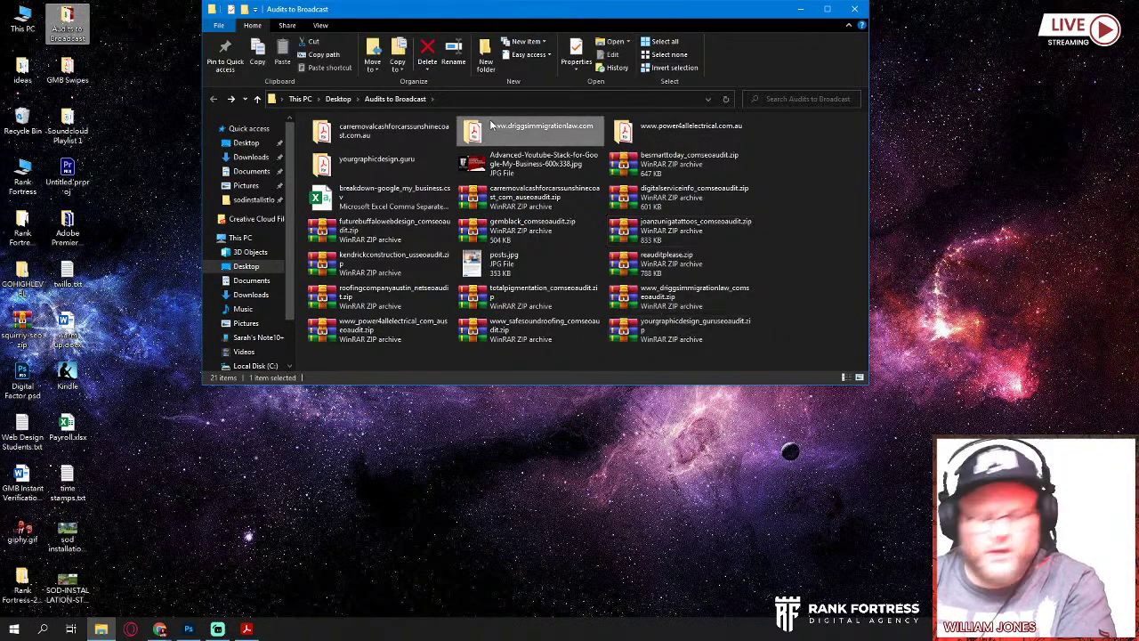
pyautogui.press('Delete')
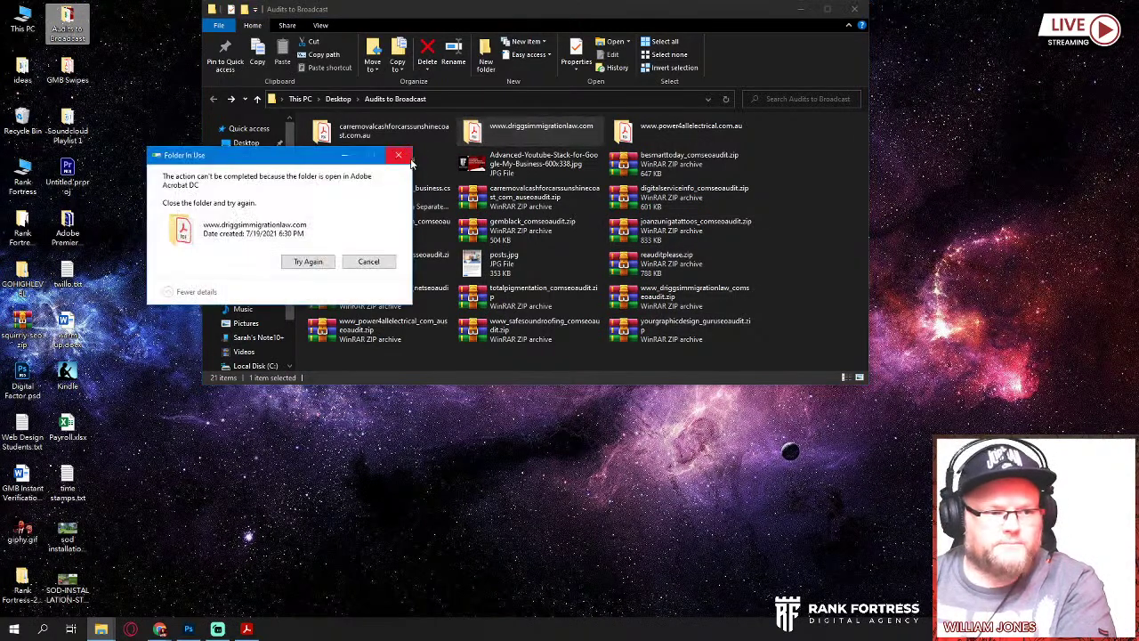
pyautogui.press('Escape')
pyautogui.click(800, 10)
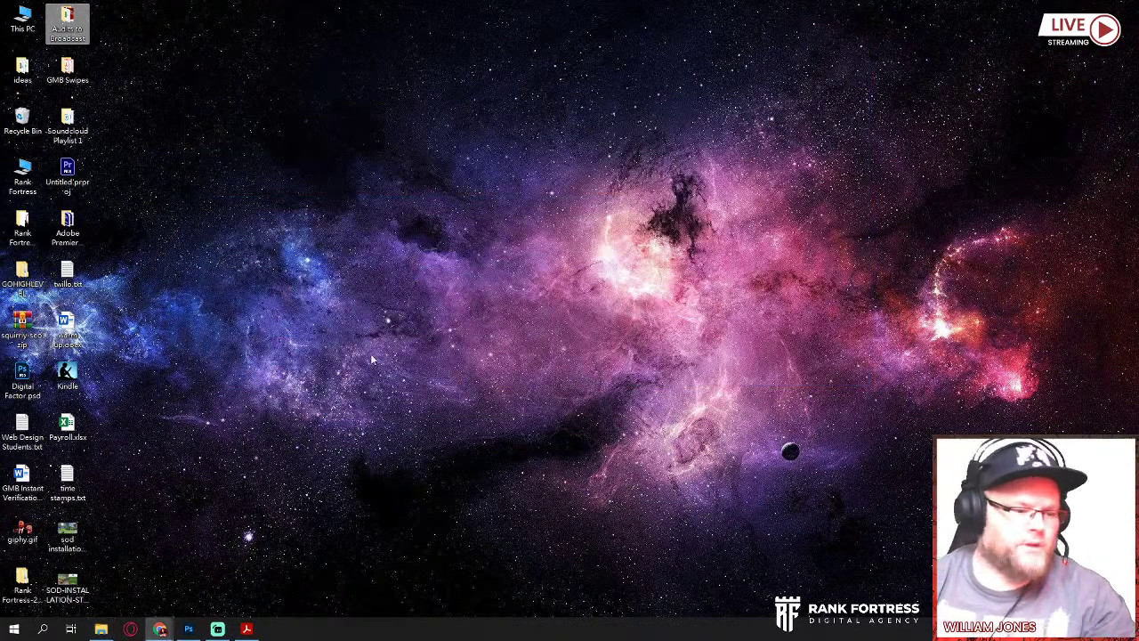
pyautogui.moveTo(247, 630)
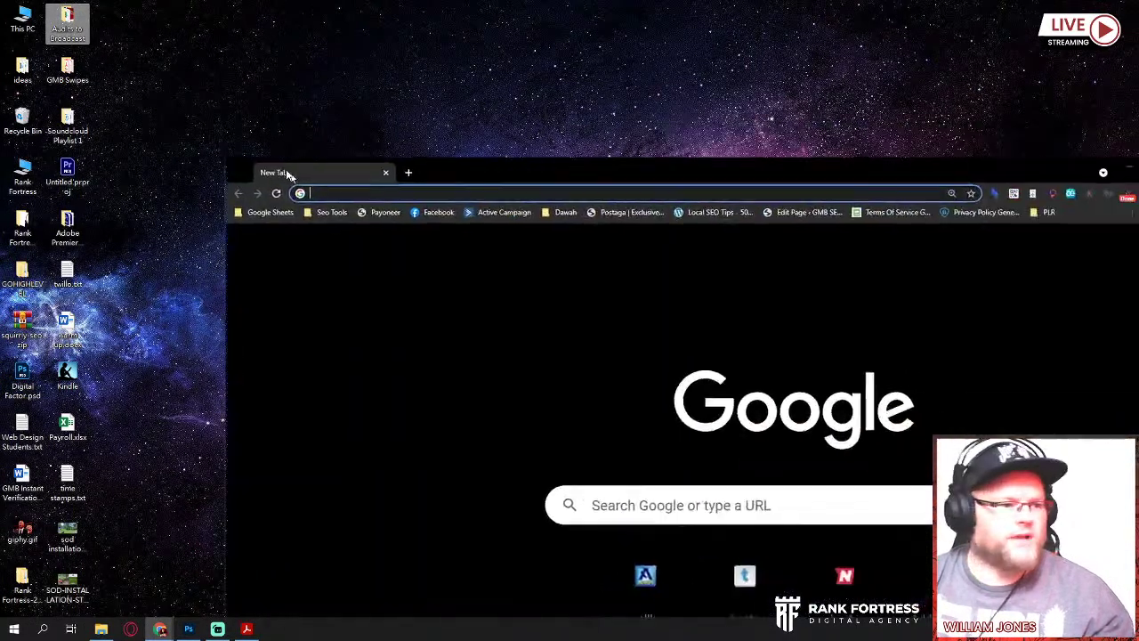
pyautogui.doubleClick(300, 186)
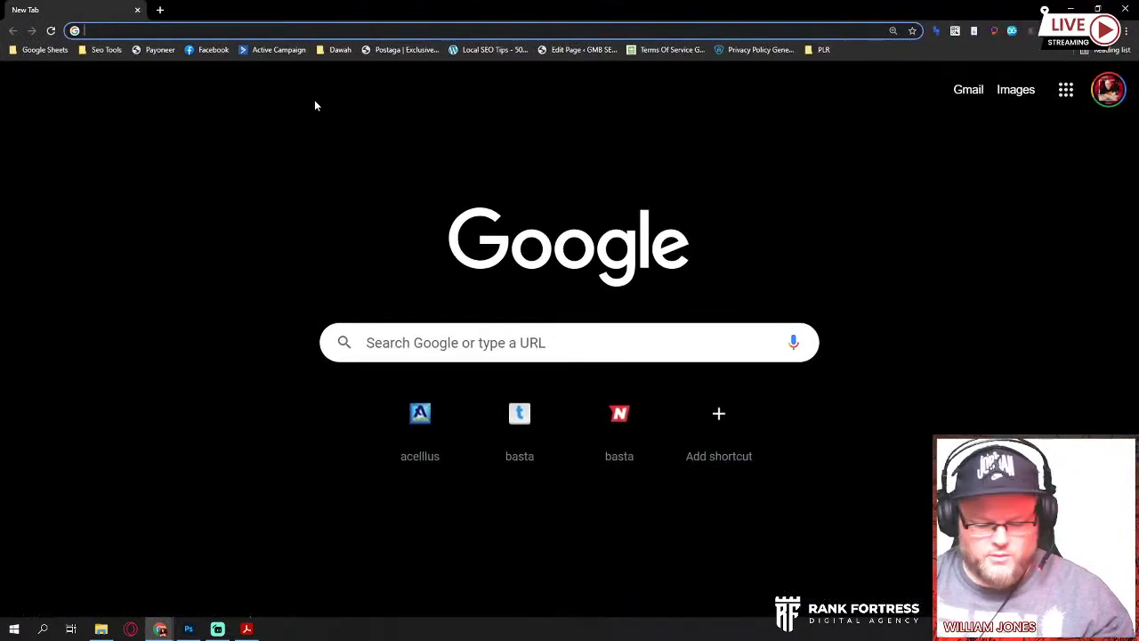
pyautogui.write('http://www.driggsimmigrationlaw.com')
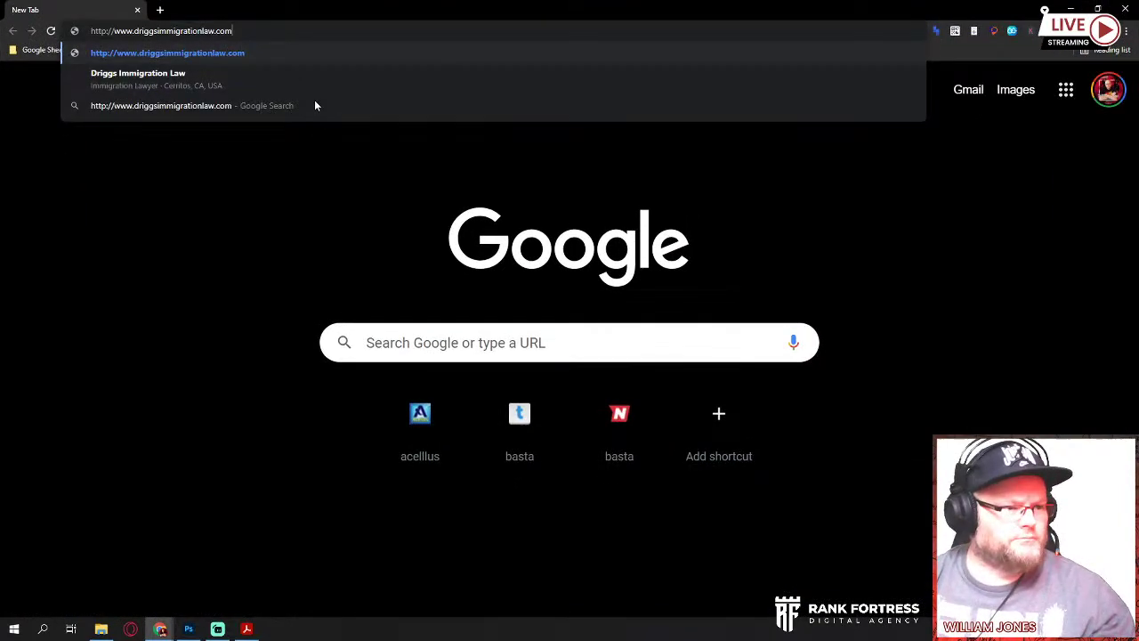
pyautogui.press('Return')
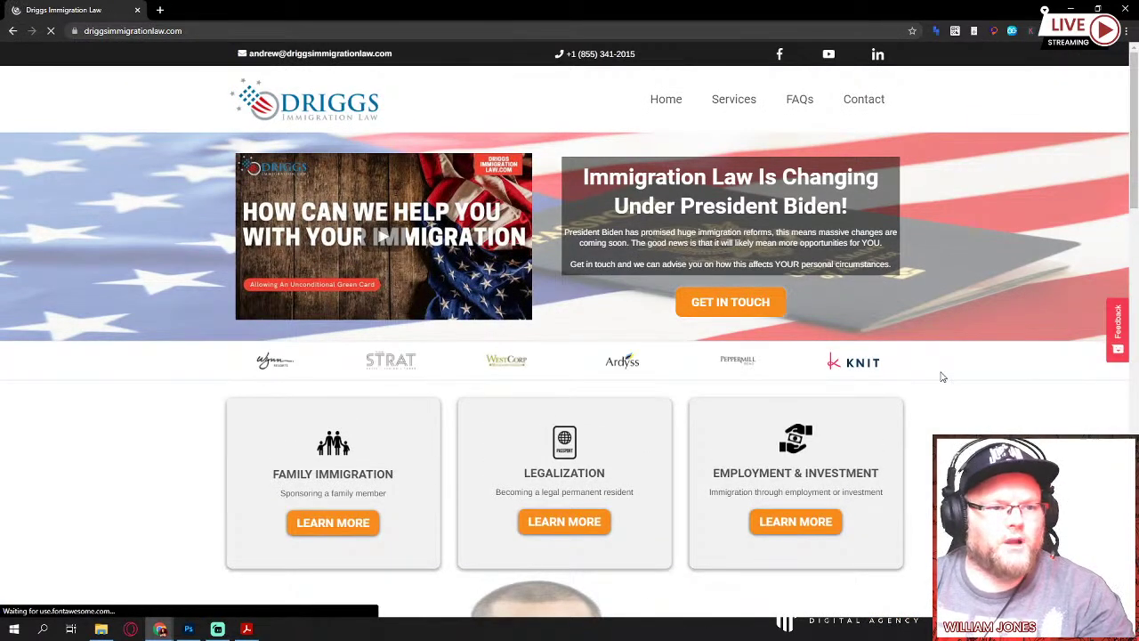
# Step: Look over the Driggs Immigration Law homepage from the banner to the footer and dismiss the enquiry form pop-up
pyautogui.scroll(-3, 942, 377)
pyautogui.scroll(3, 942, 377)
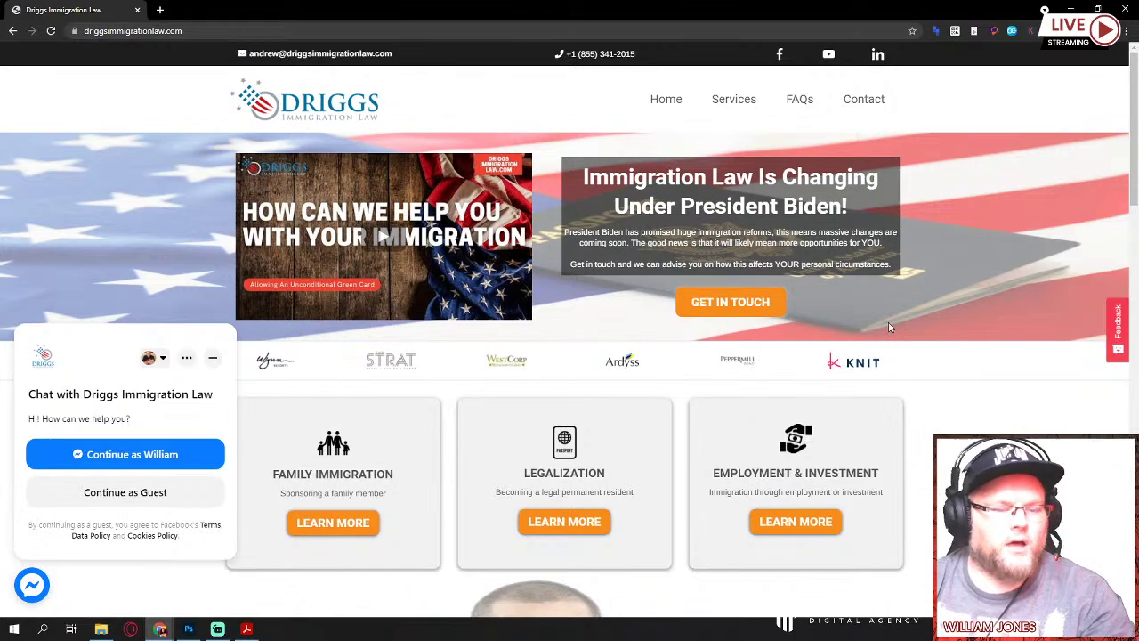
pyautogui.scroll(-2, 888, 328)
pyautogui.scroll(2, 888, 328)
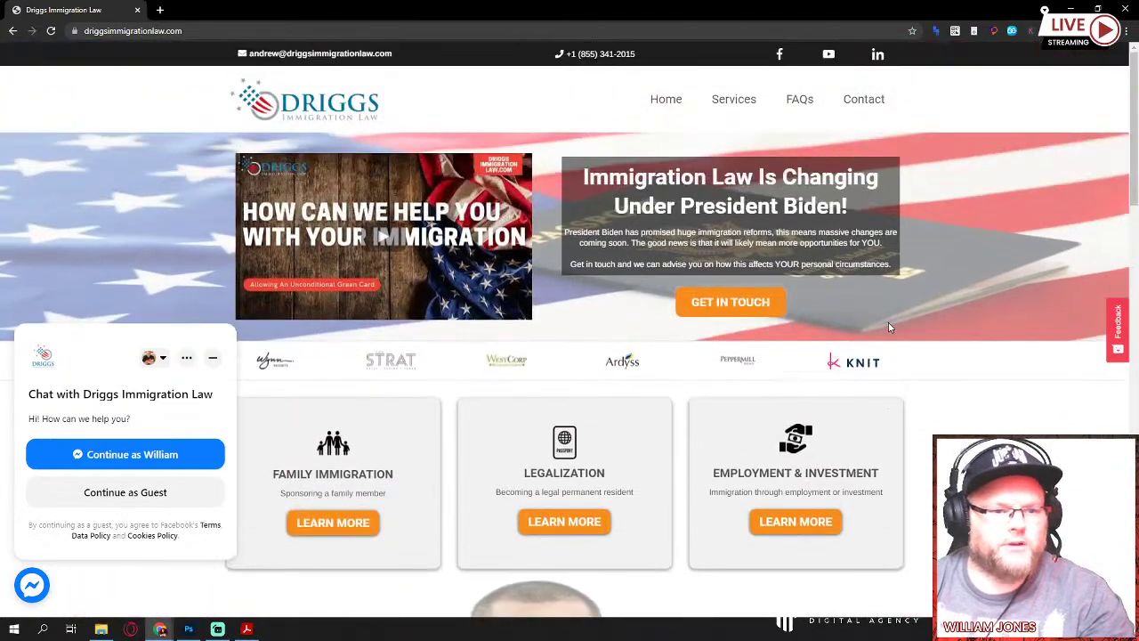
pyautogui.scroll(-3, 779, 284)
pyautogui.scroll(3, 780, 284)
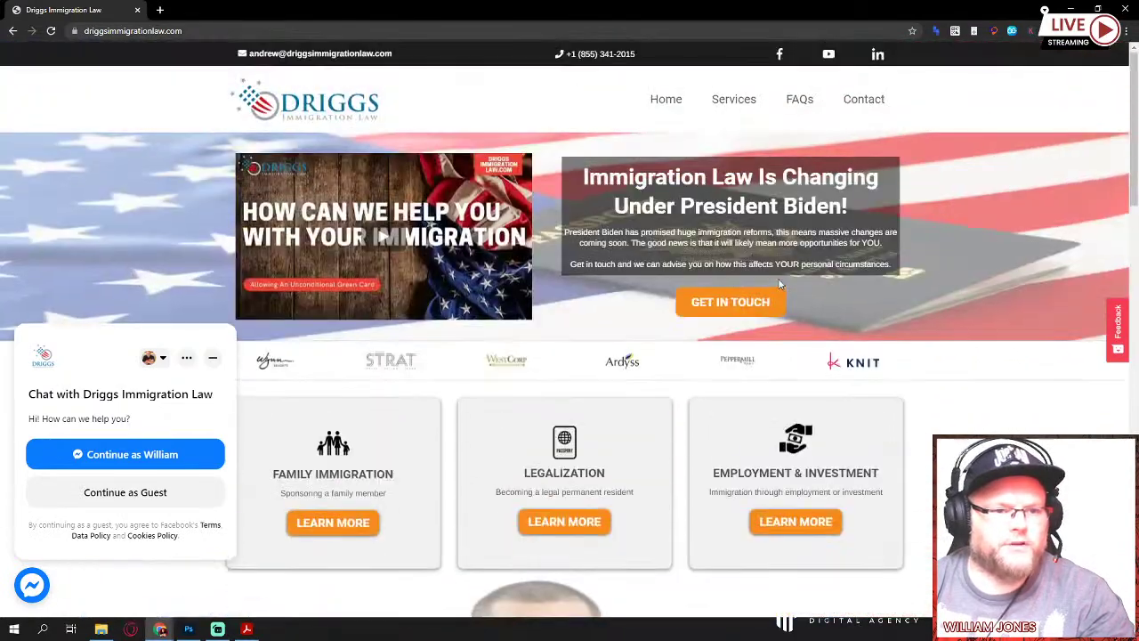
pyautogui.scroll(-1, 780, 284)
pyautogui.scroll(-8, 779, 283)
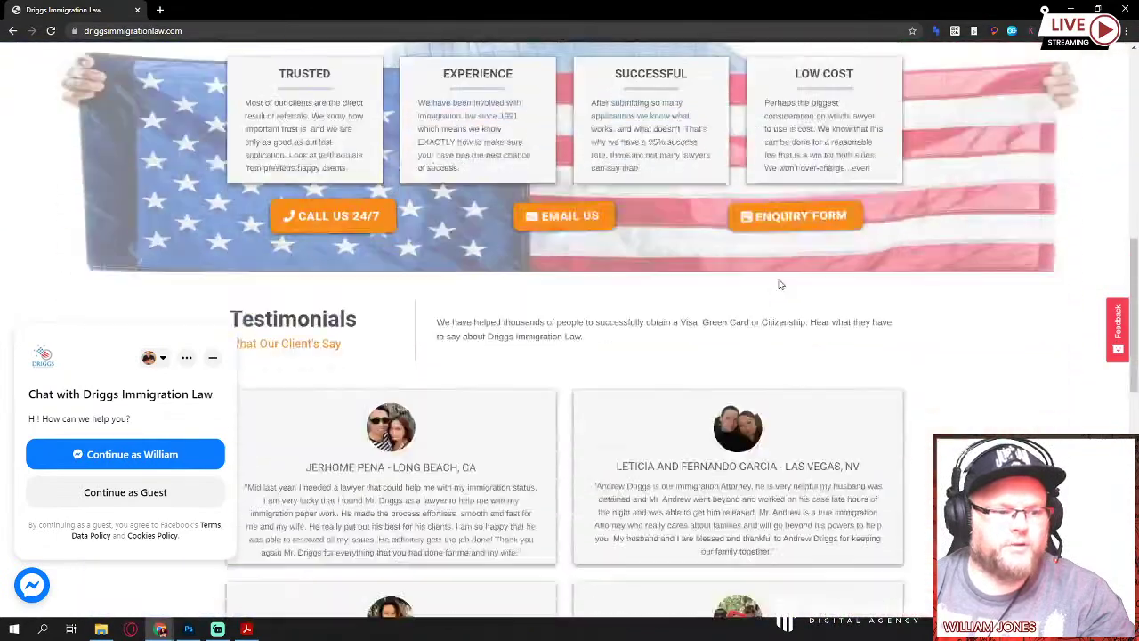
pyautogui.scroll(-5, 779, 284)
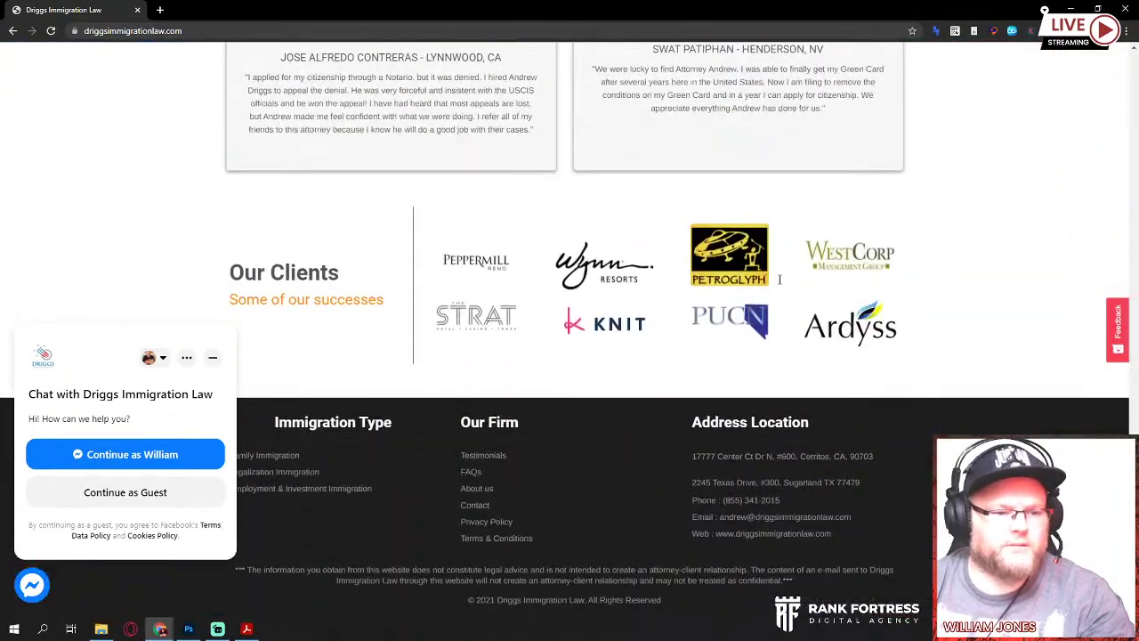
pyautogui.scroll(1, 779, 284)
pyautogui.scroll(12, 779, 284)
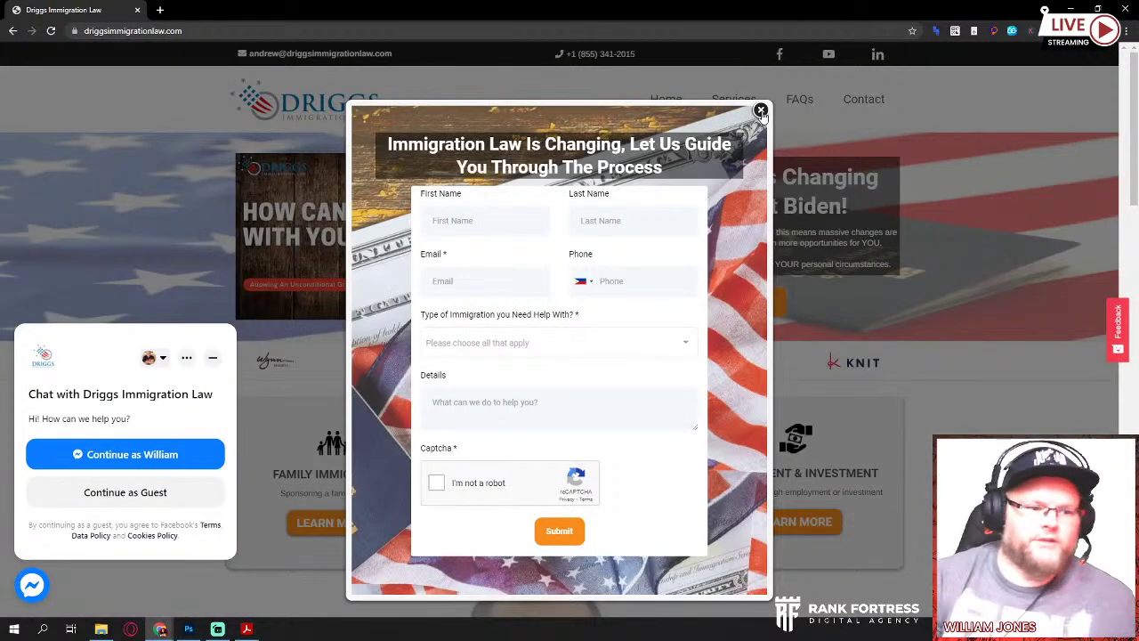
pyautogui.click(760, 111)
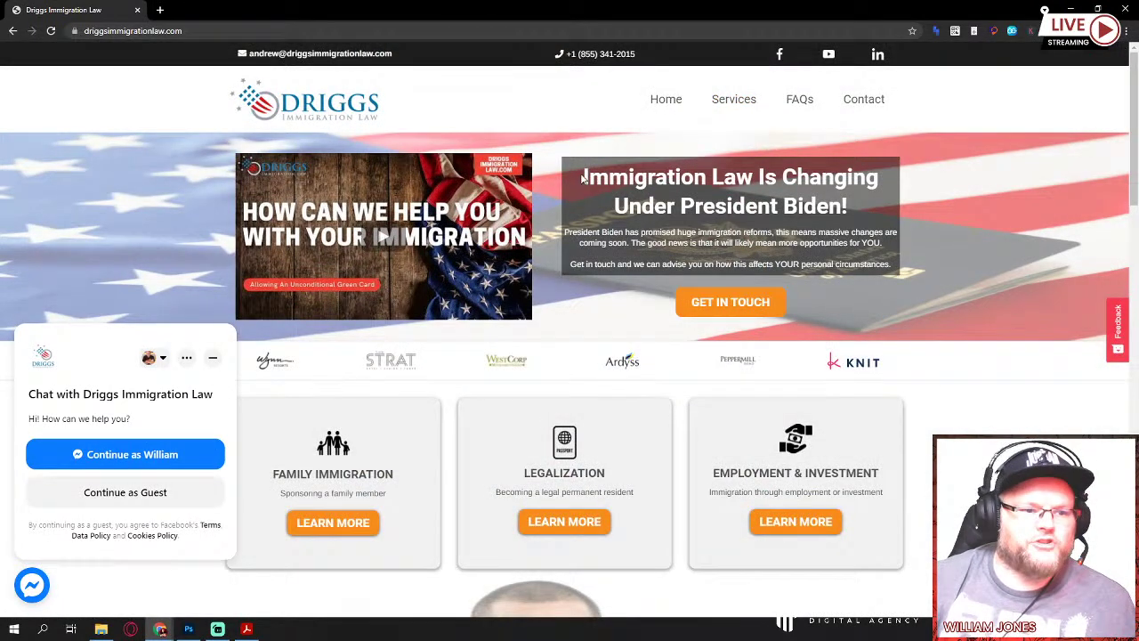
# Step: Highlight "Immigration Law" in the banner headline and examine the service cards and the Why Choose Us section
pyautogui.moveTo(583, 178); pyautogui.dragTo(753, 177)
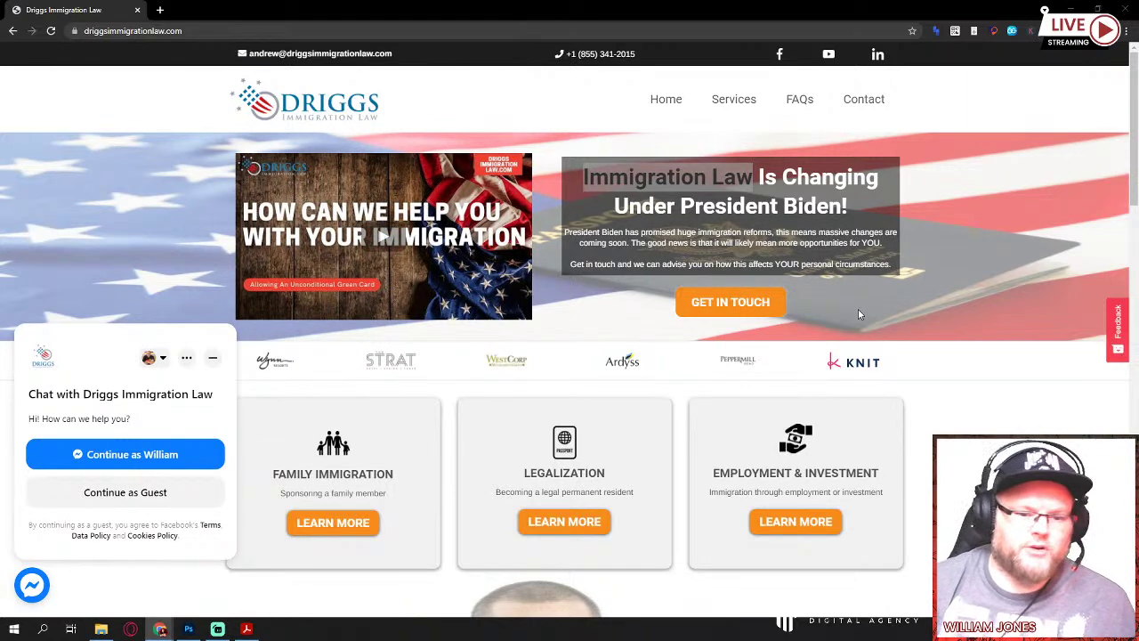
pyautogui.scroll(-2, 859, 314)
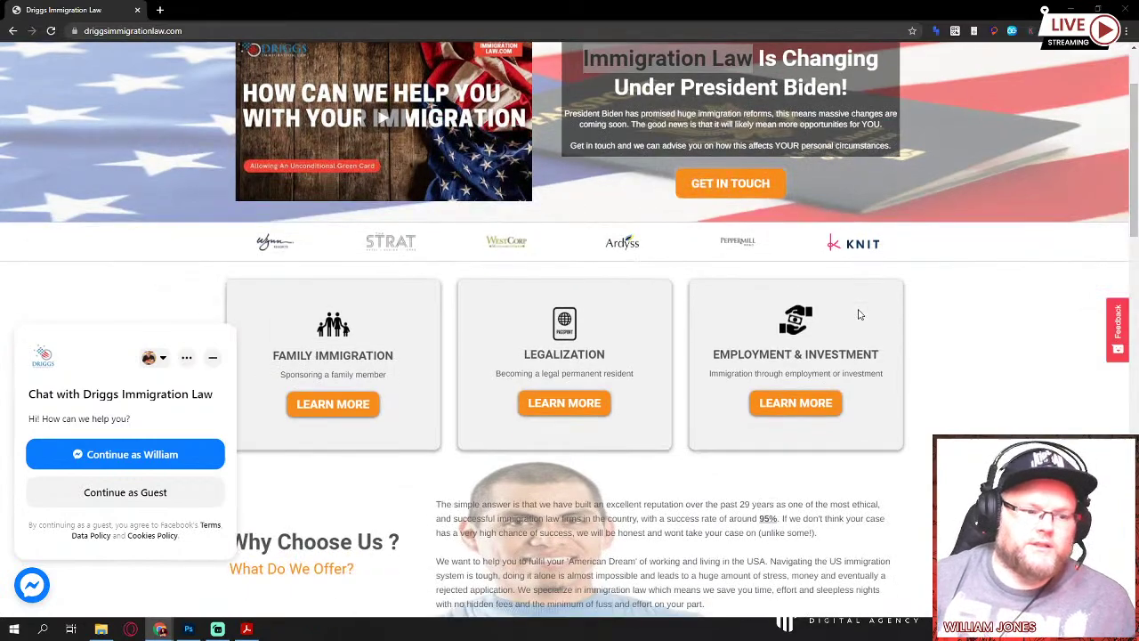
pyautogui.scroll(-7, 860, 313)
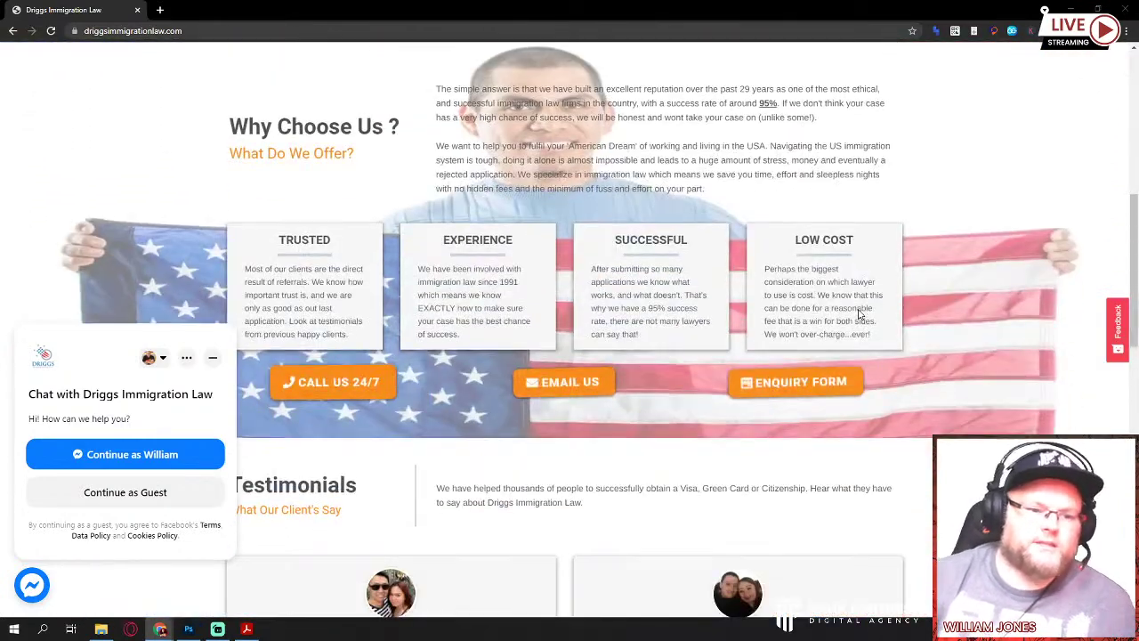
pyautogui.scroll(10, 860, 313)
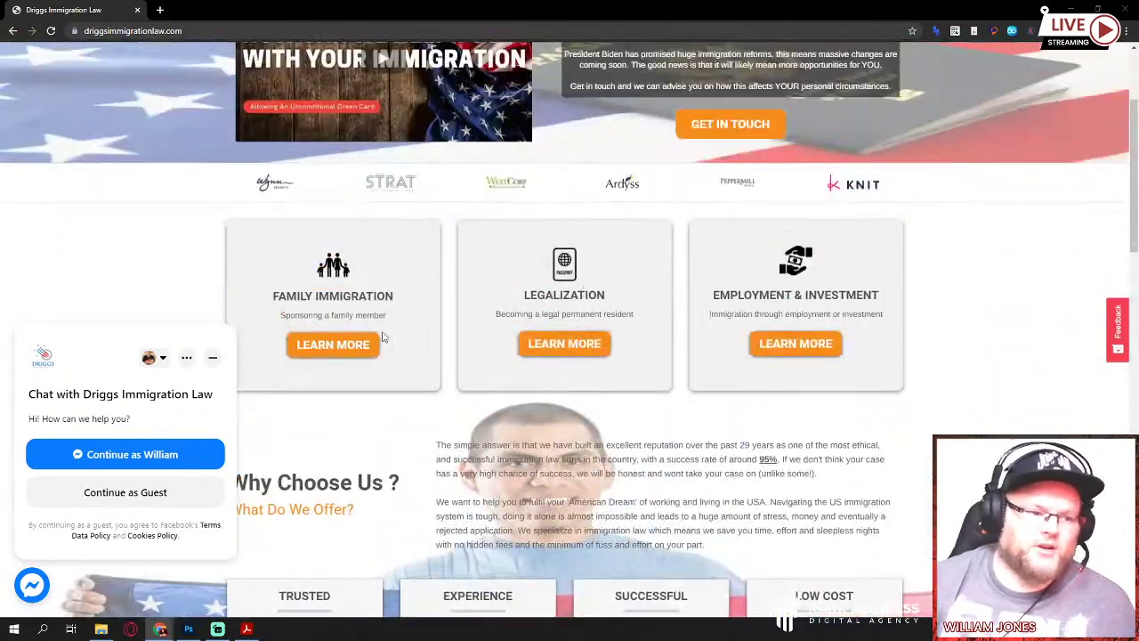
pyautogui.scroll(-5, 958, 392)
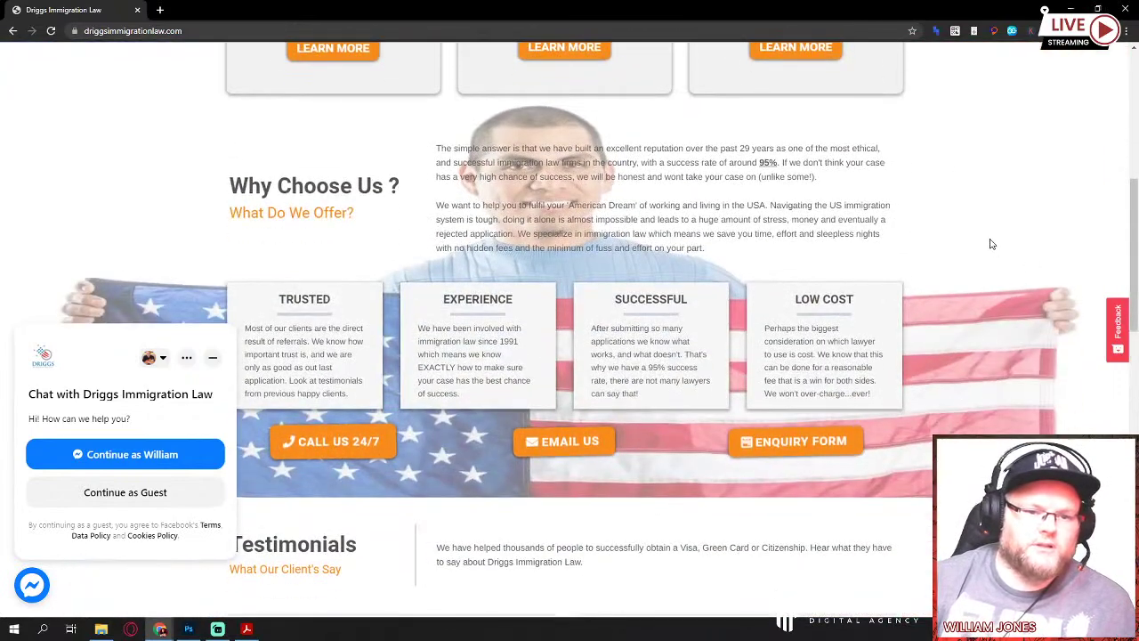
# Step: Count the words of the whole homepage with Word Counter Plus and dismiss the result
pyautogui.hotkey('ctrl', 'a')
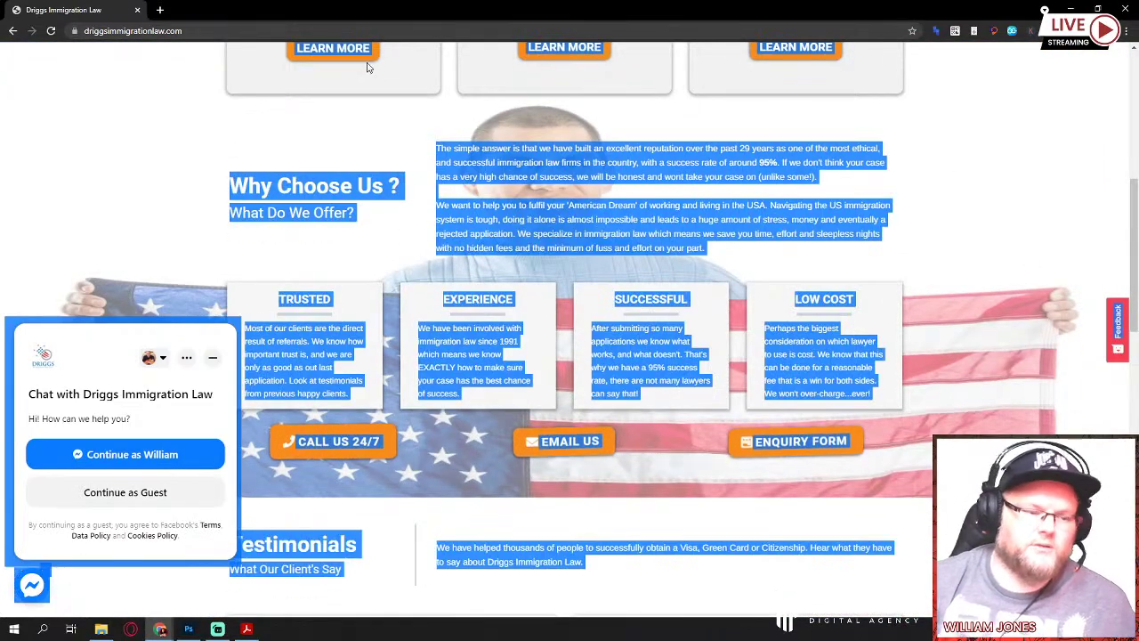
pyautogui.rightClick(497, 200)
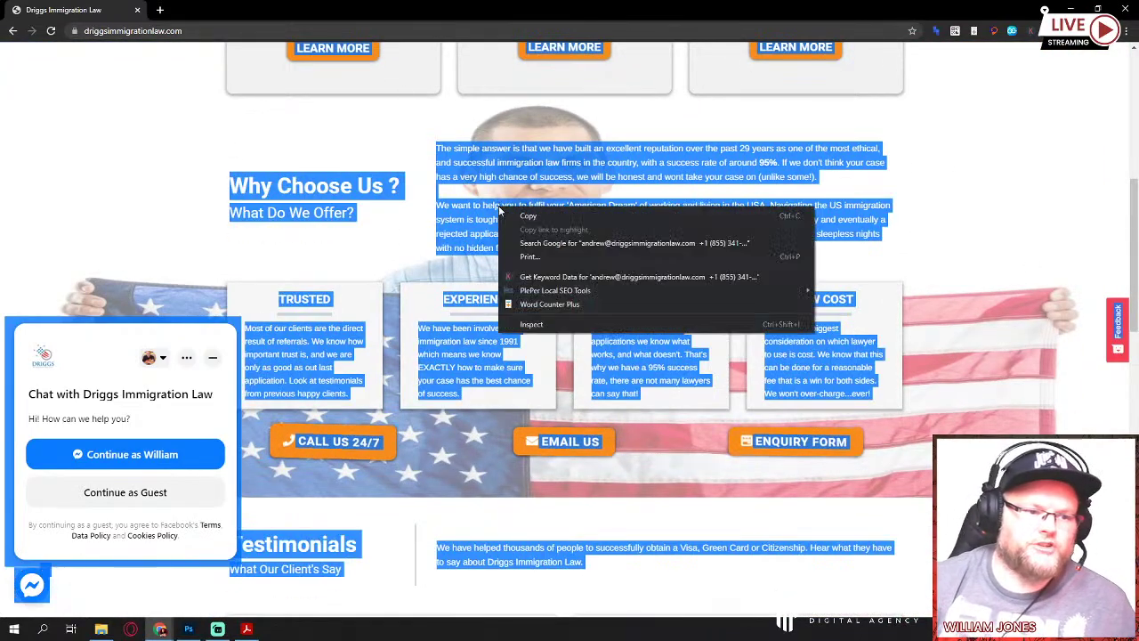
pyautogui.click(538, 300)
pyautogui.press('Return')
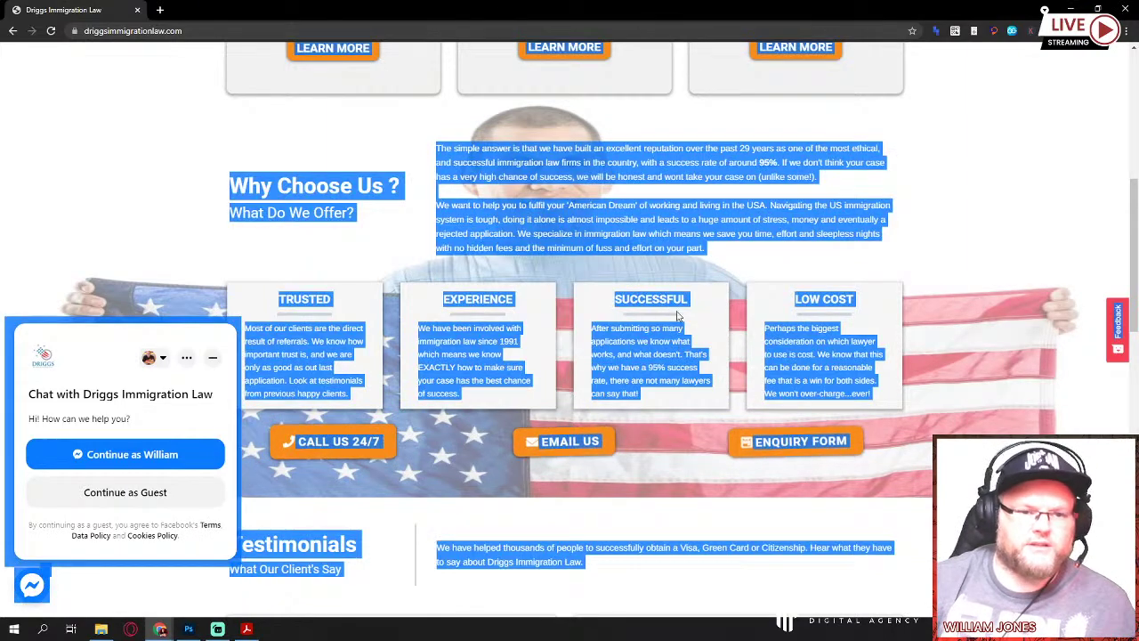
# Step: Clear the text selection and open the Family Immigration service page
pyautogui.scroll(8, 722, 96)
pyautogui.click(878, 119)
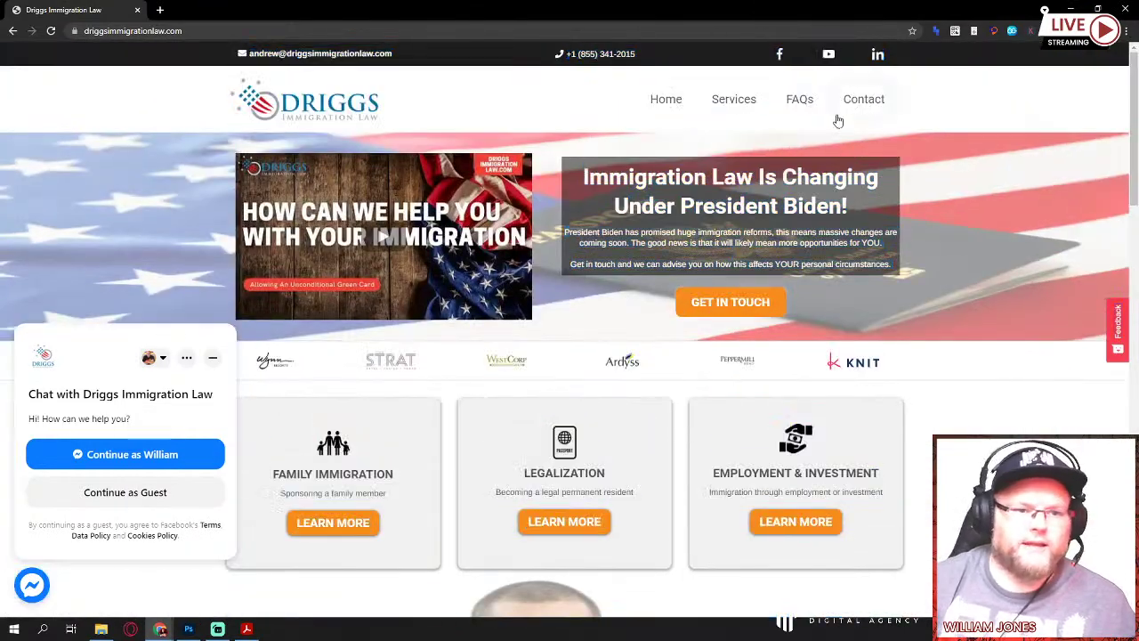
pyautogui.moveTo(746, 105)
pyautogui.click(746, 133)
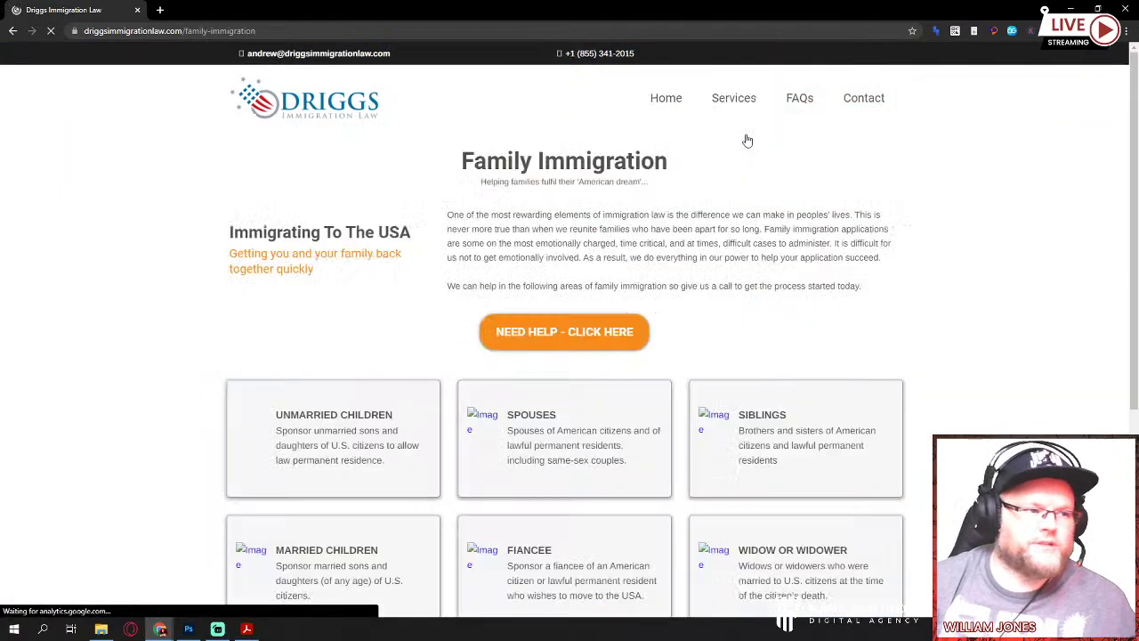
# Step: Select all content on the Family Immigration page and inspect its code in DevTools
pyautogui.hotkey('ctrl', 'a')
pyautogui.rightClick(927, 240)
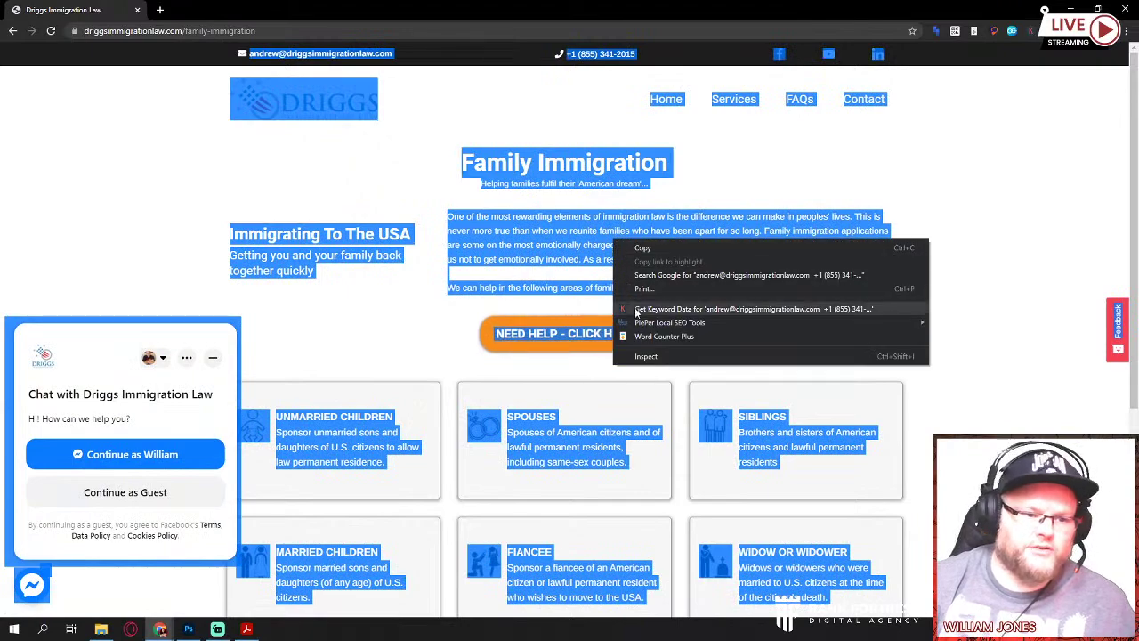
pyautogui.click(647, 355)
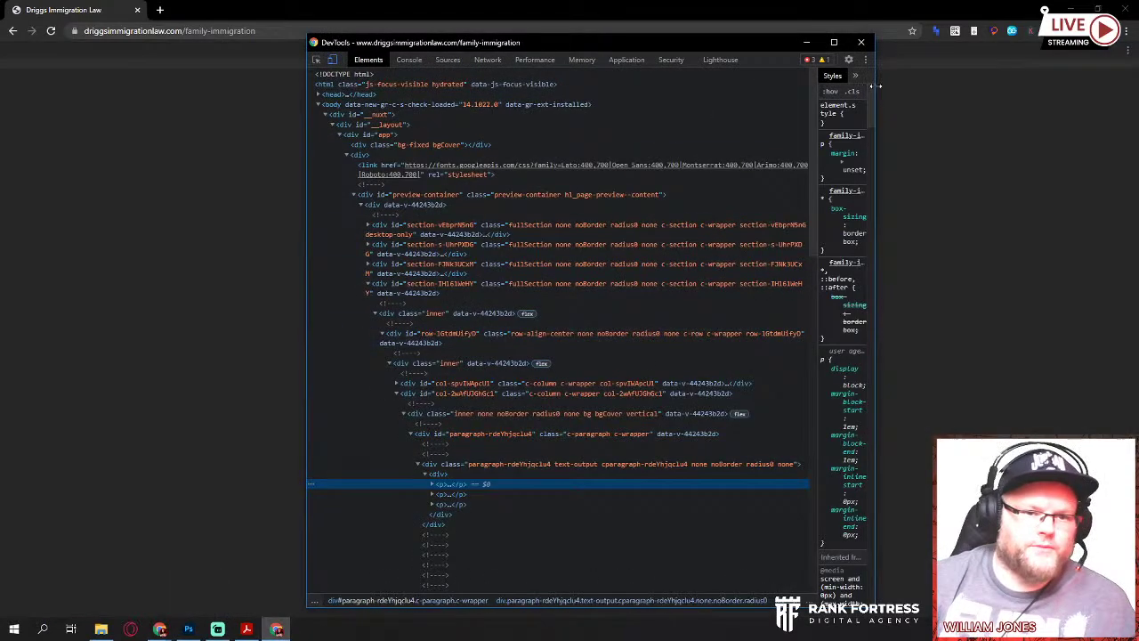
# Step: Close DevTools, count the words of the selected Family Immigration page with Word Counter Plus, and dismiss the result
pyautogui.click(862, 43)
pyautogui.rightClick(653, 252)
pyautogui.click(695, 351)
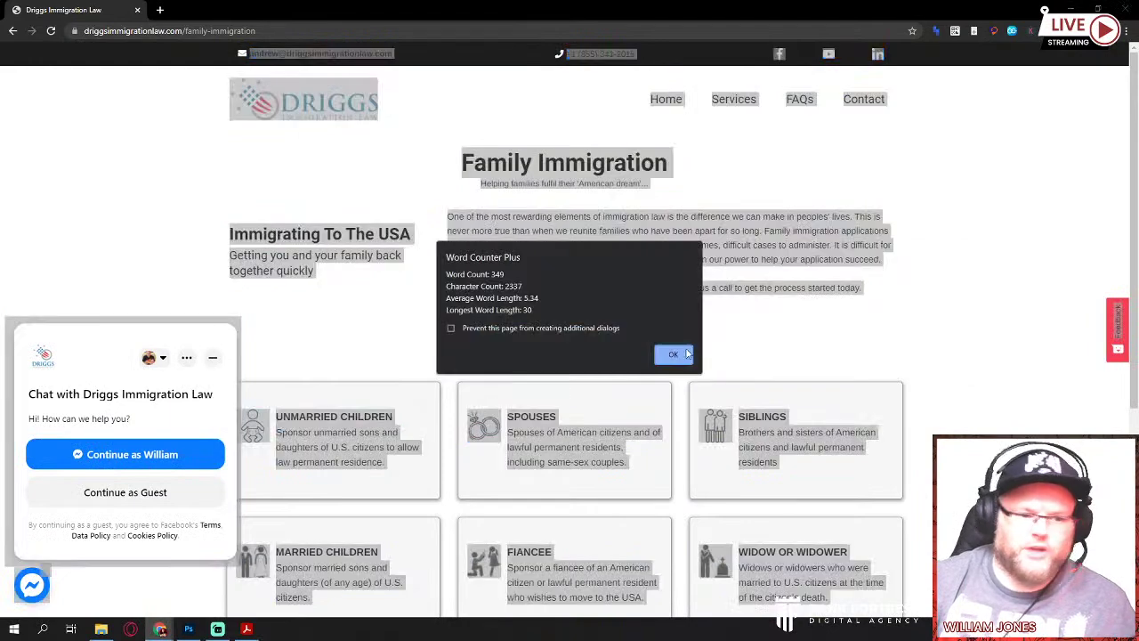
pyautogui.click(687, 353)
# Step: Open the Legalization service page and count the words of its entire content with Word Counter Plus
pyautogui.click(758, 110)
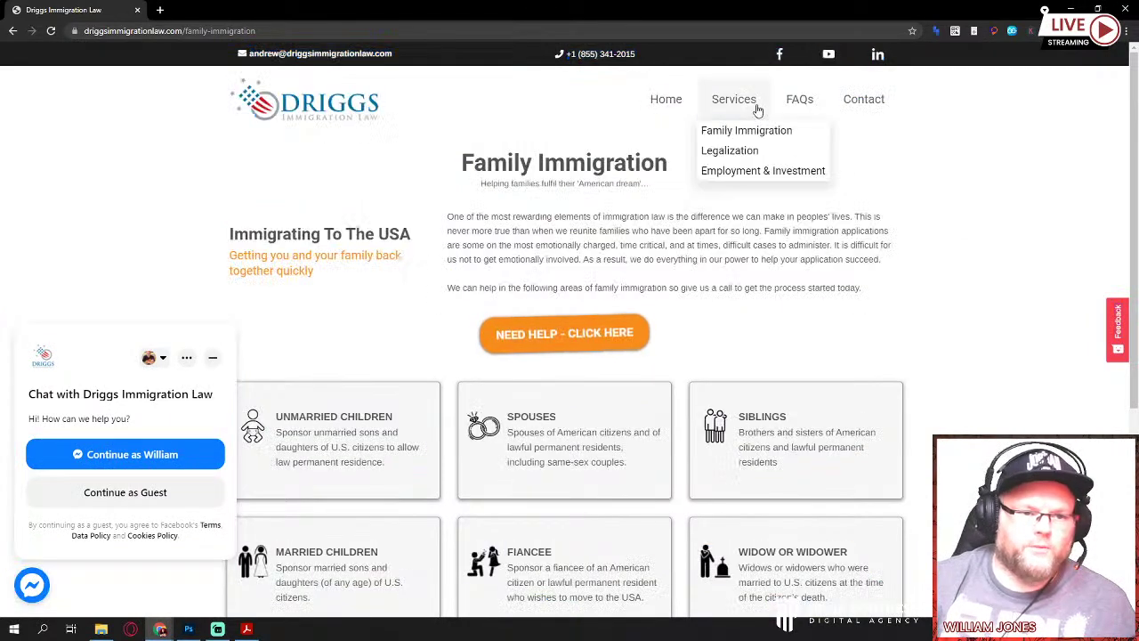
pyautogui.click(737, 151)
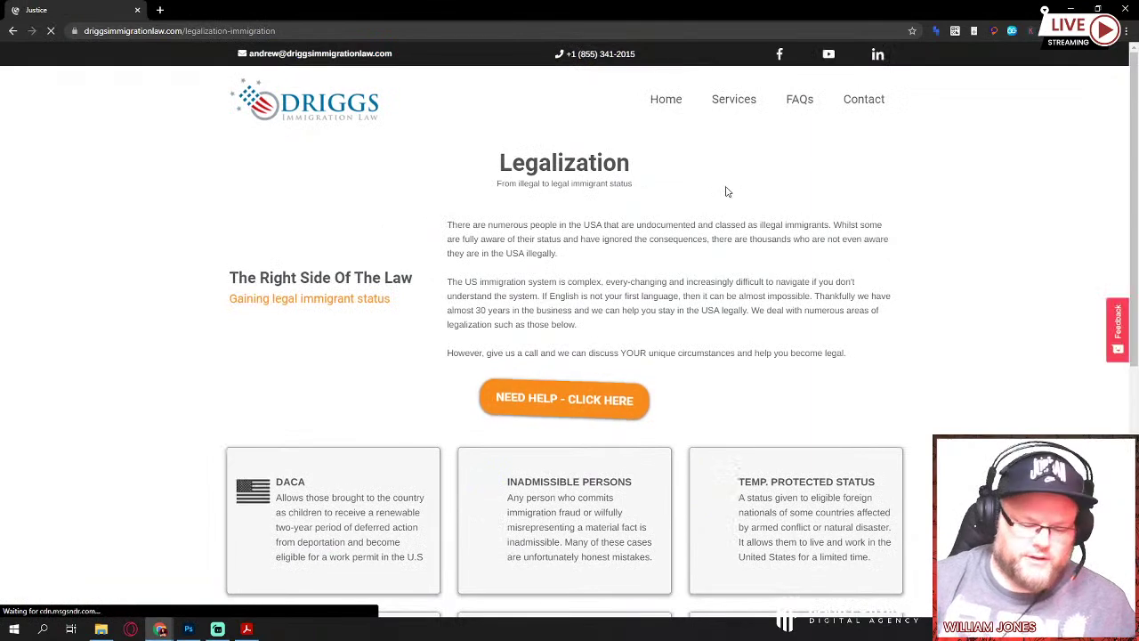
pyautogui.hotkey('ctrl', 'a')
pyautogui.rightClick(560, 227)
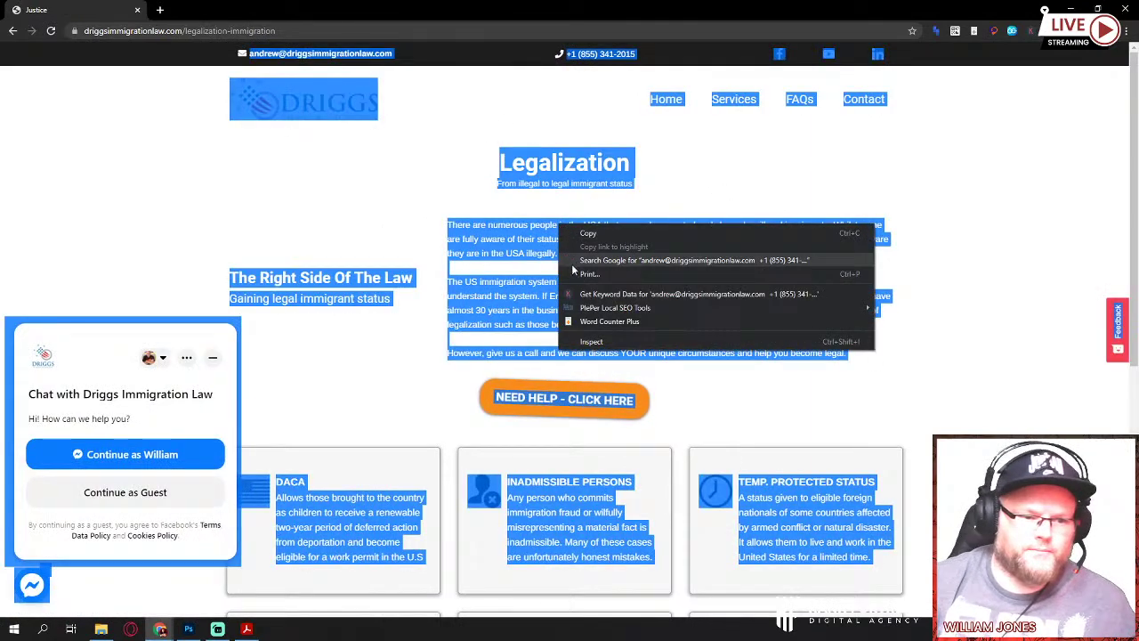
pyautogui.click(605, 321)
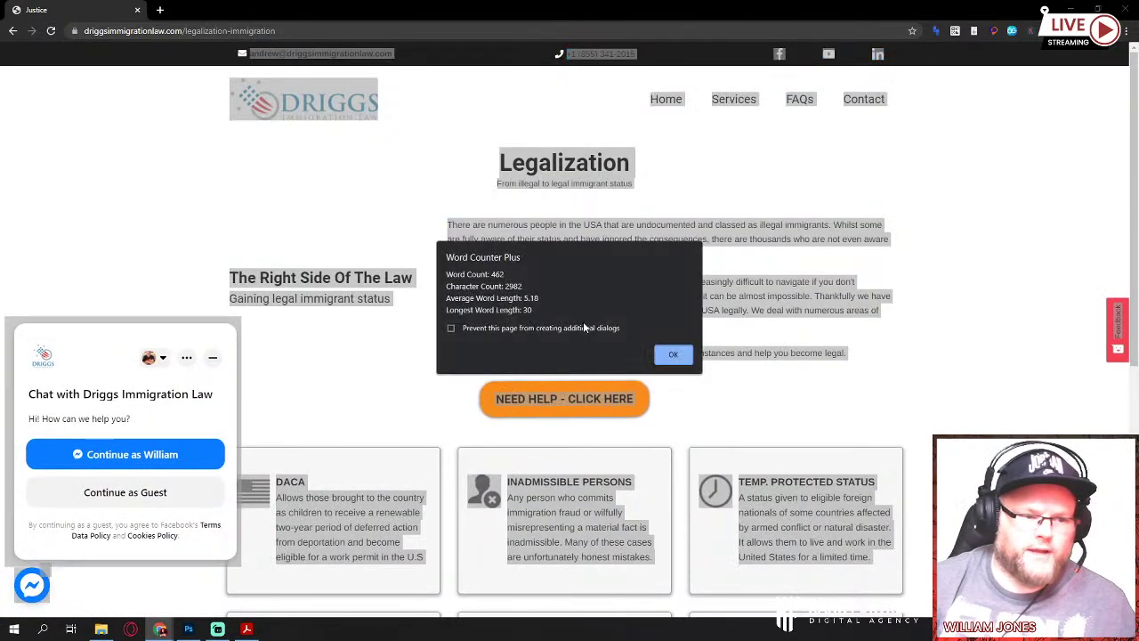
pyautogui.click(671, 354)
# Step: Return to the homepage and generate a mobile Lighthouse report covering all five categories, closing DevTools after reviewing the scores
pyautogui.click(660, 105)
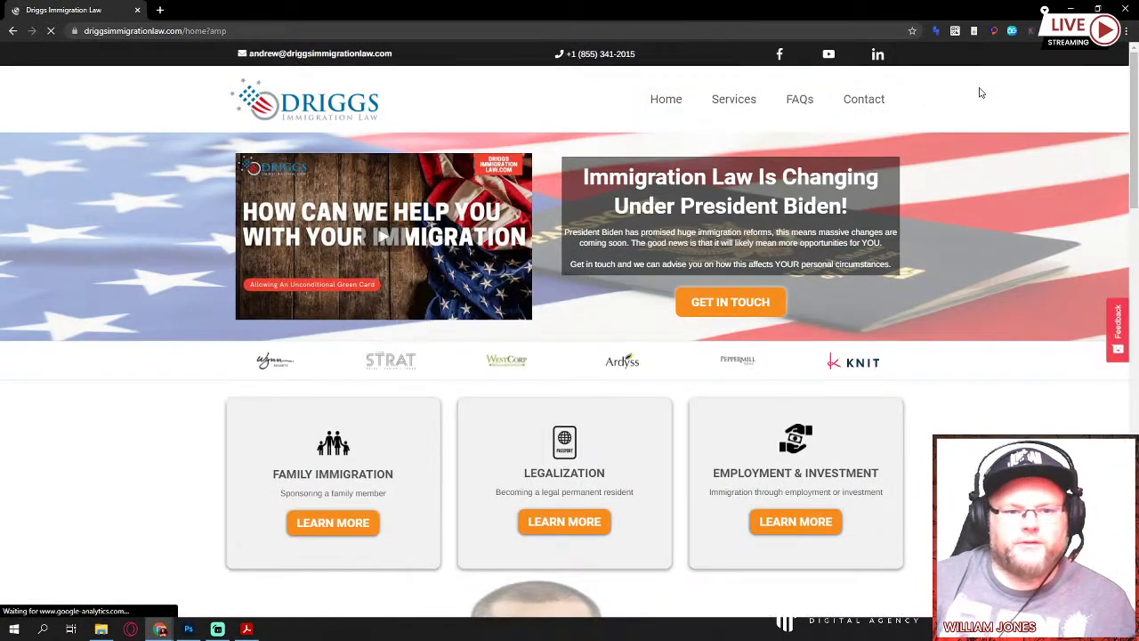
pyautogui.rightClick(979, 89)
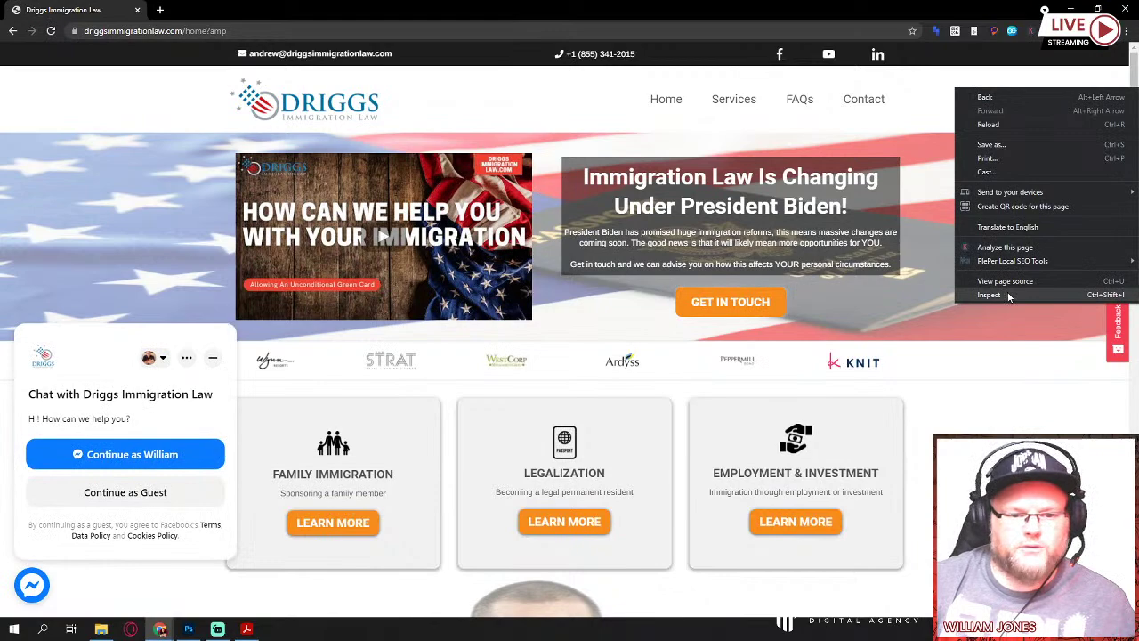
pyautogui.click(990, 295)
pyautogui.click(722, 63)
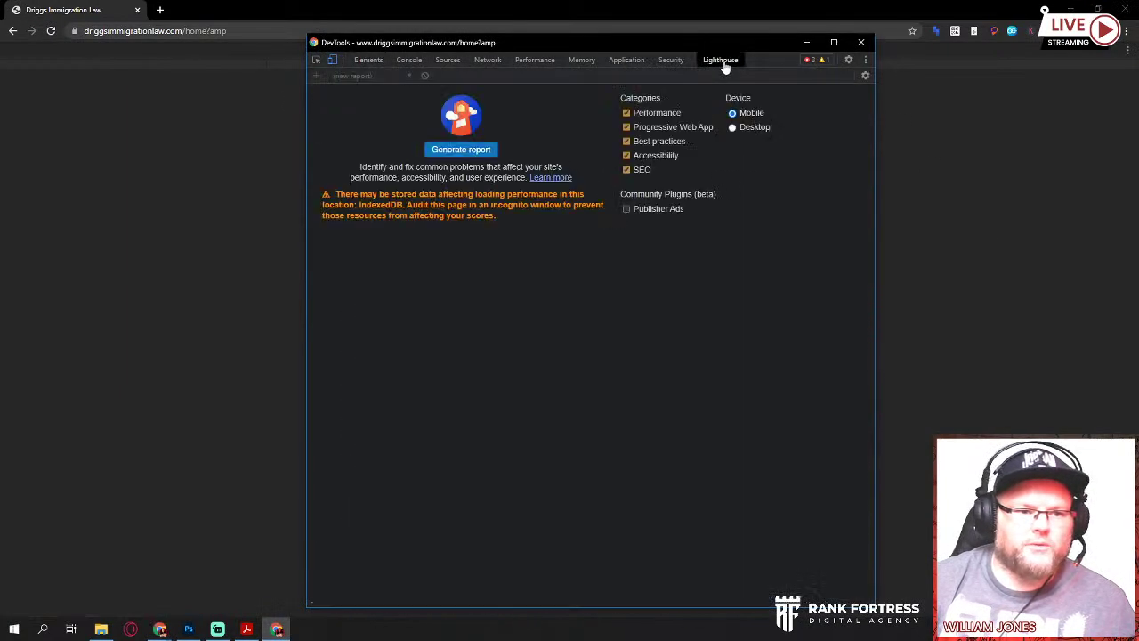
pyautogui.click(473, 151)
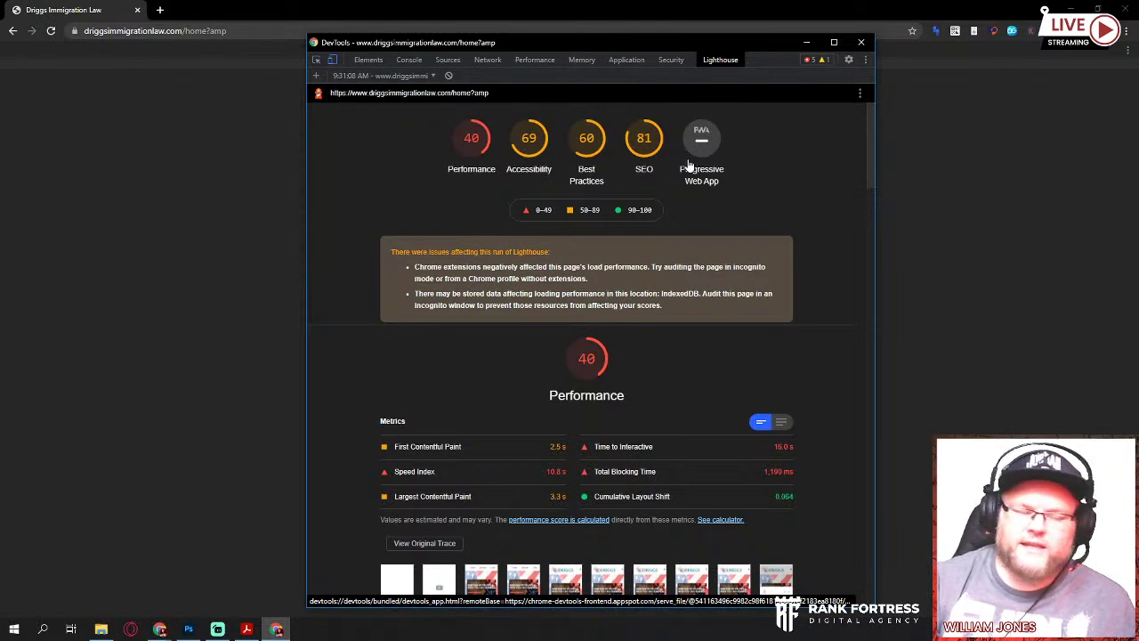
pyautogui.click(860, 42)
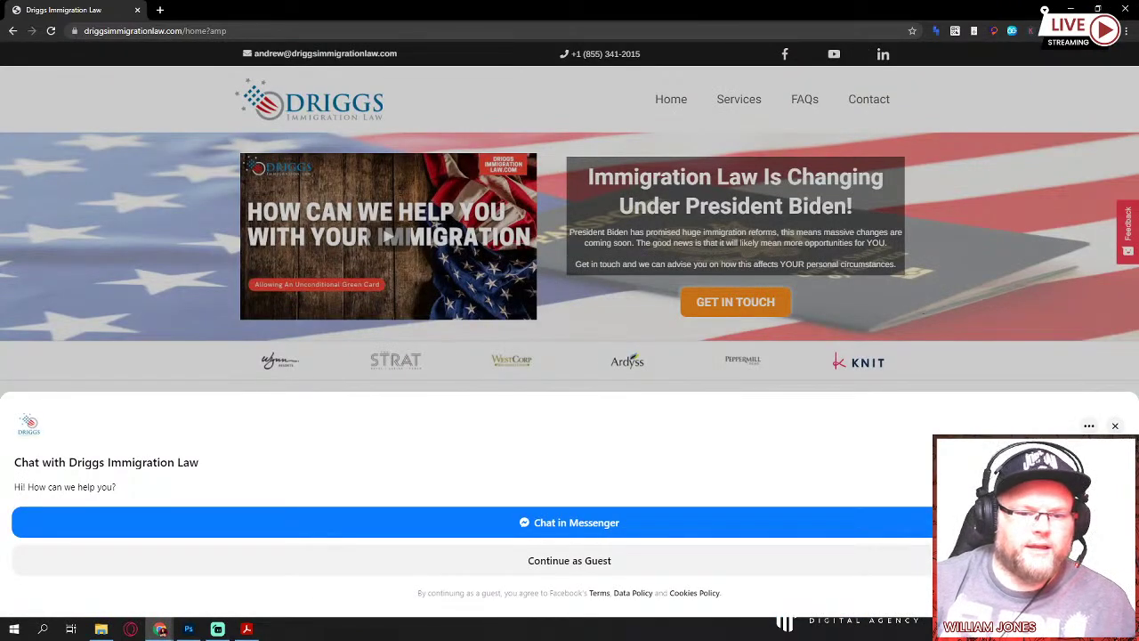
# Step: Dismiss the Messenger chat prompt and look over the homepage's service cards and Why Choose Us section
pyautogui.click(1114, 425)
pyautogui.scroll(-10, 890, 411)
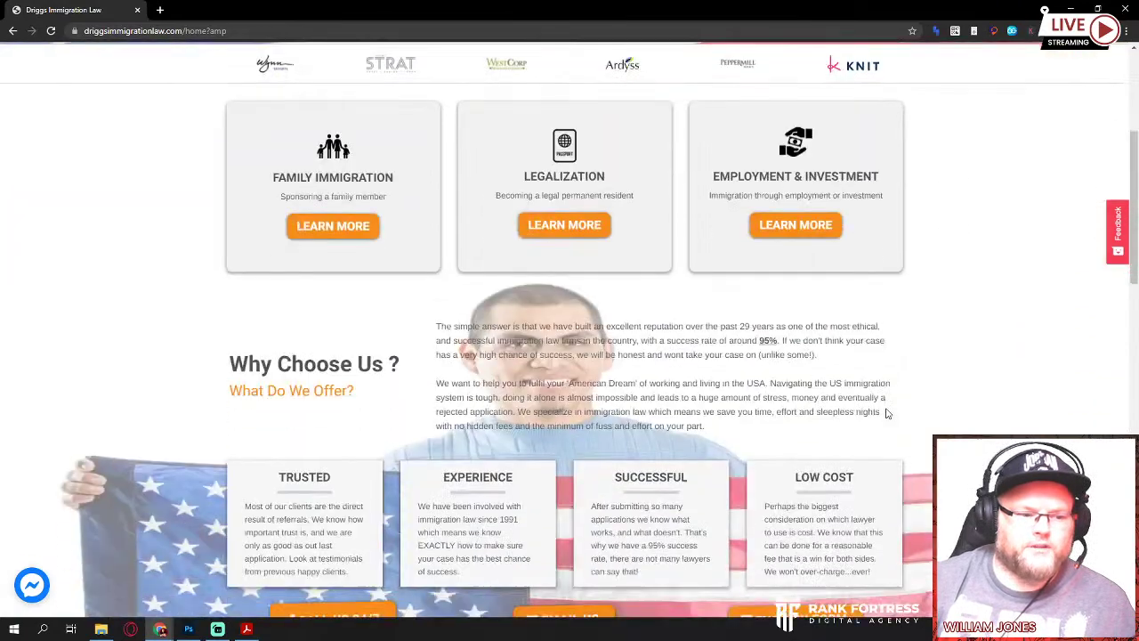
pyautogui.scroll(10, 691, 371)
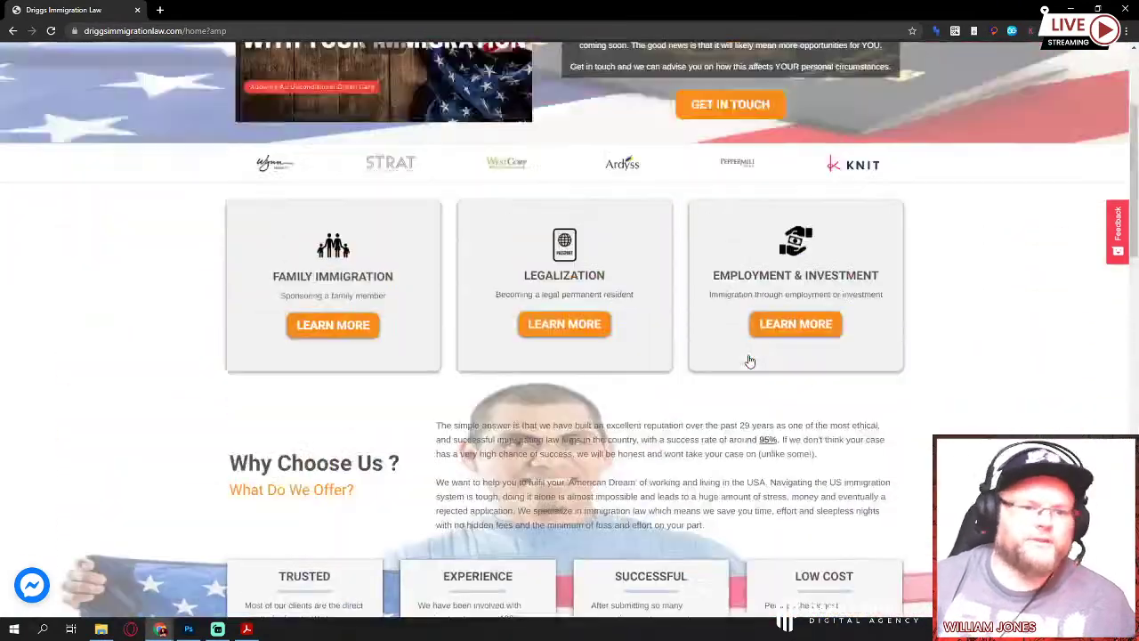
# Step: View the homepage's page source, examine its title, meta tags and inline CSS, and close the source view
pyautogui.rightClick(1016, 364)
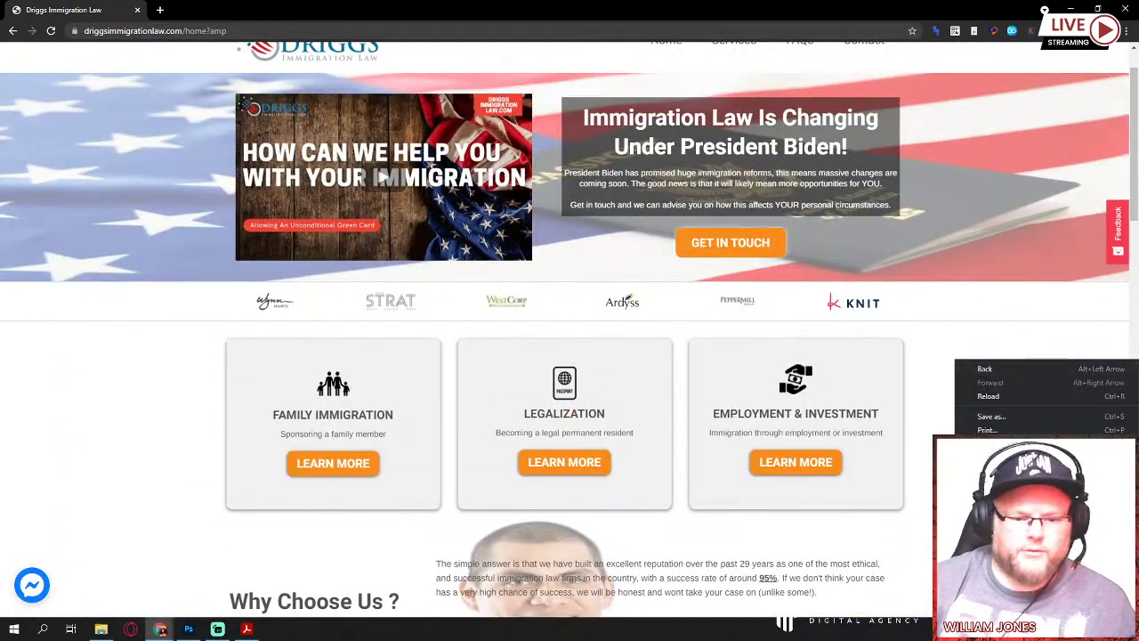
pyautogui.click(988, 499)
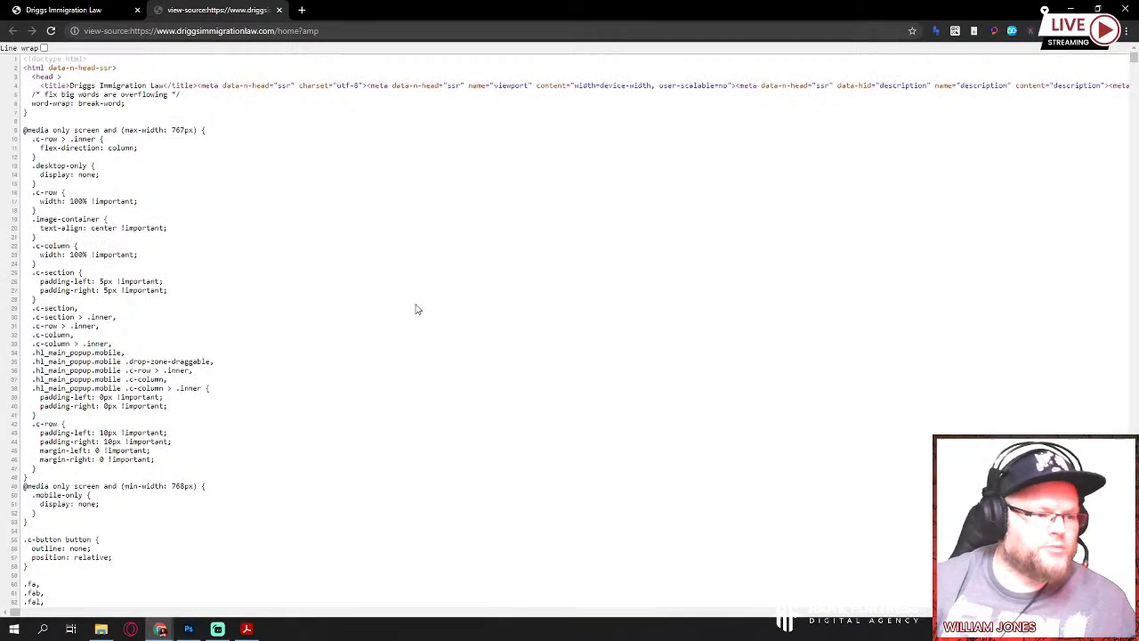
pyautogui.scroll(-8, 414, 307)
pyautogui.scroll(-10, 414, 307)
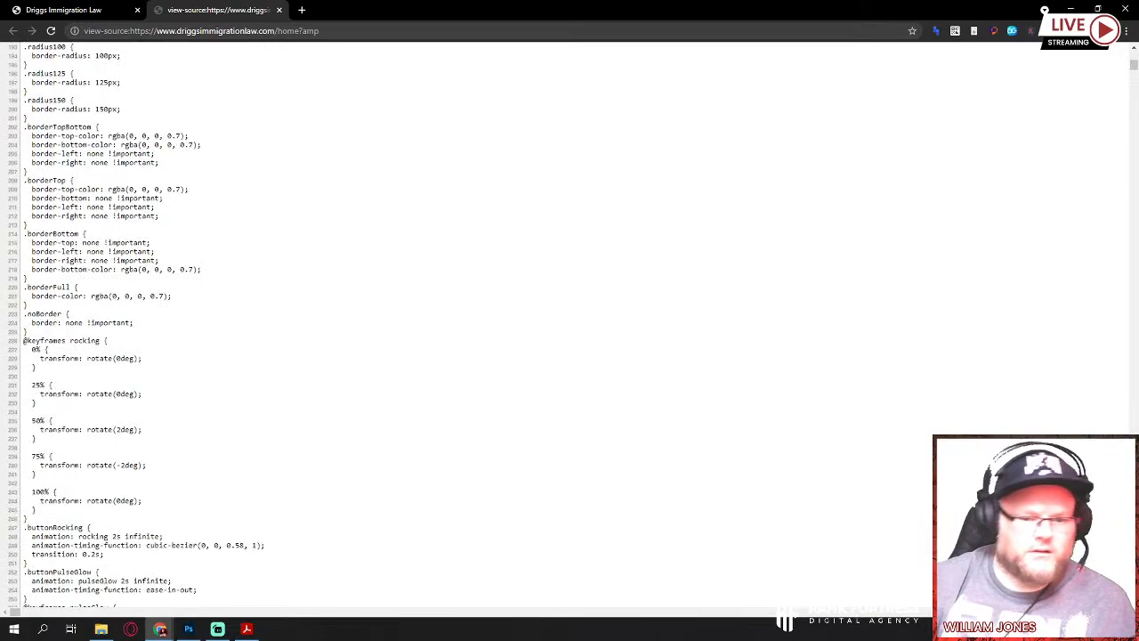
pyautogui.scroll(-20, 414, 307)
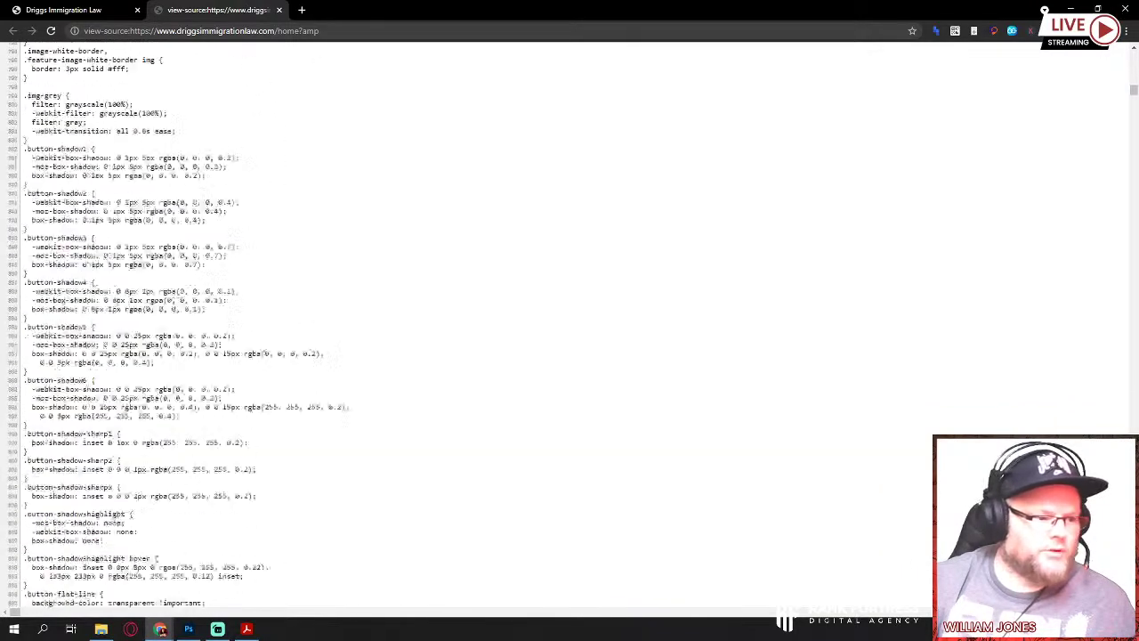
pyautogui.scroll(-20, 570, 320)
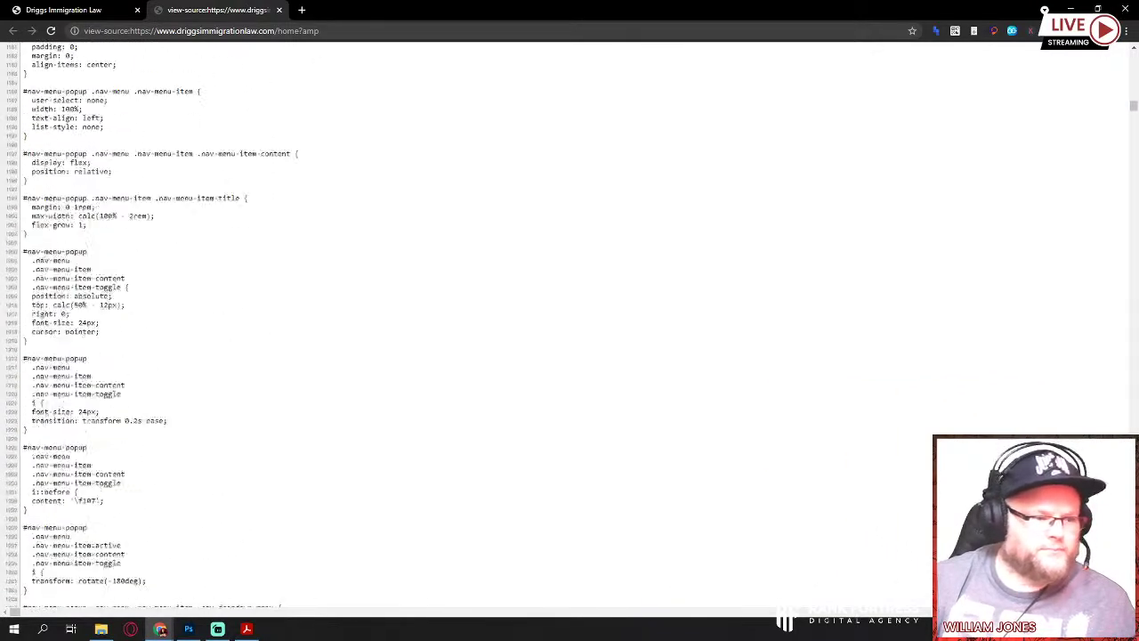
pyautogui.scroll(5, 569, 321)
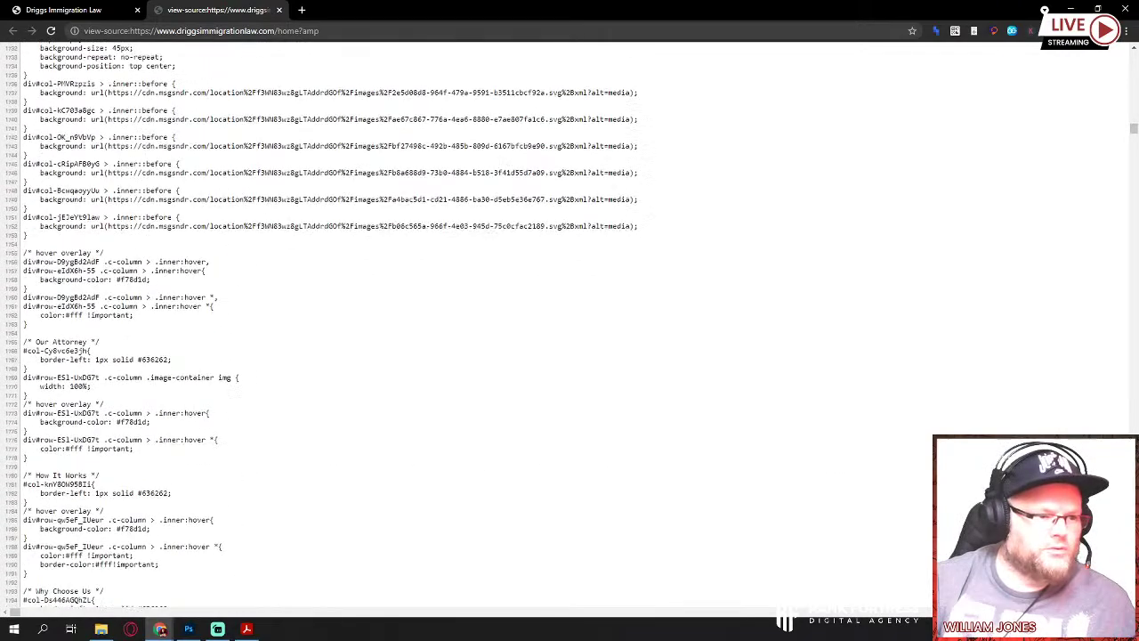
pyautogui.scroll(-20, 570, 321)
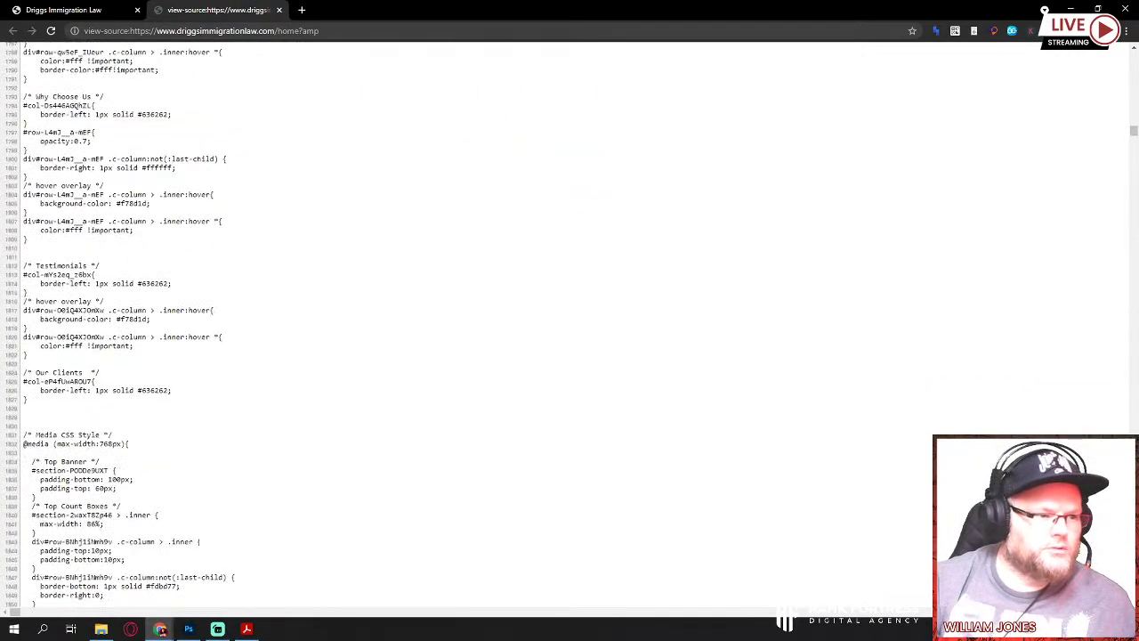
pyautogui.click(279, 10)
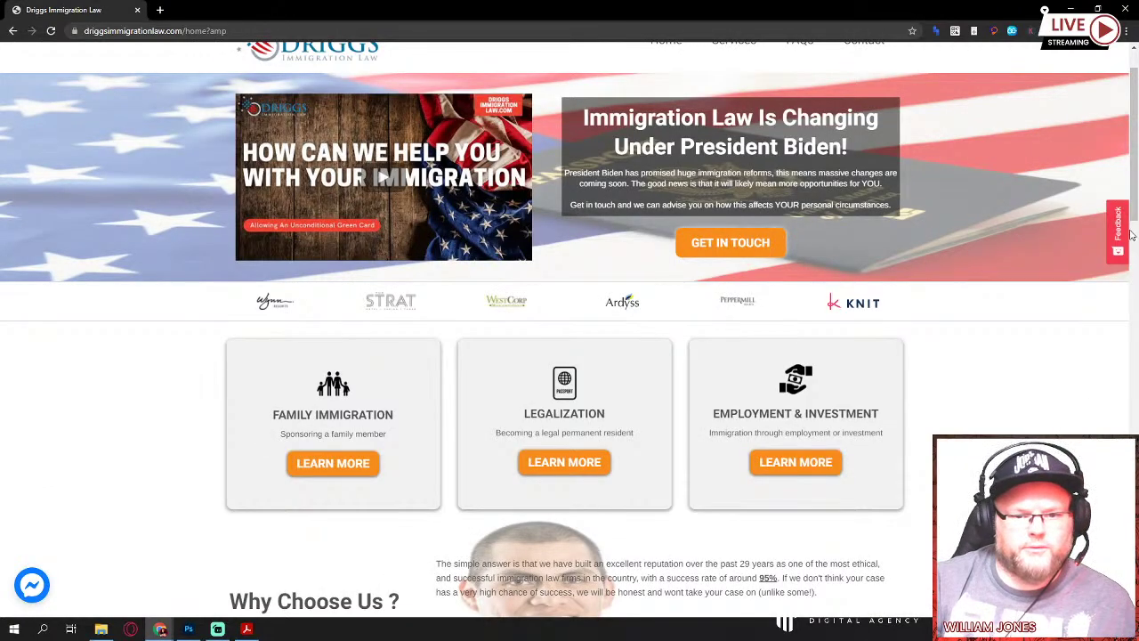
# Step: Reload the homepage, dismiss the pop-up contact form, and review the page down to the client logos and footer
pyautogui.scroll(-15, 569, 329)
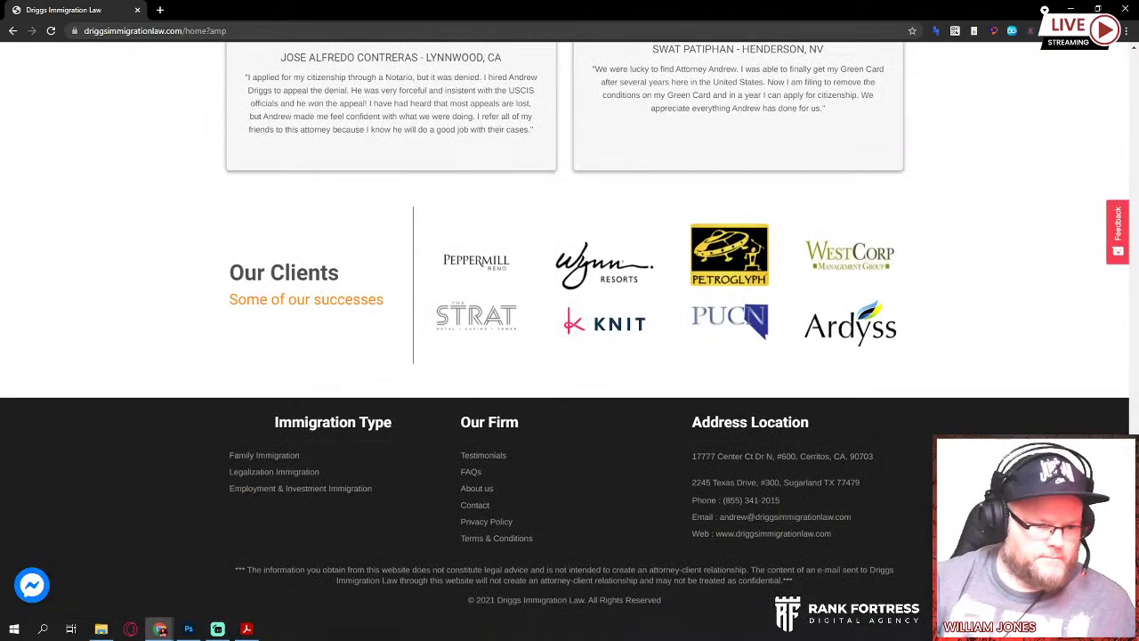
pyautogui.press('F5')
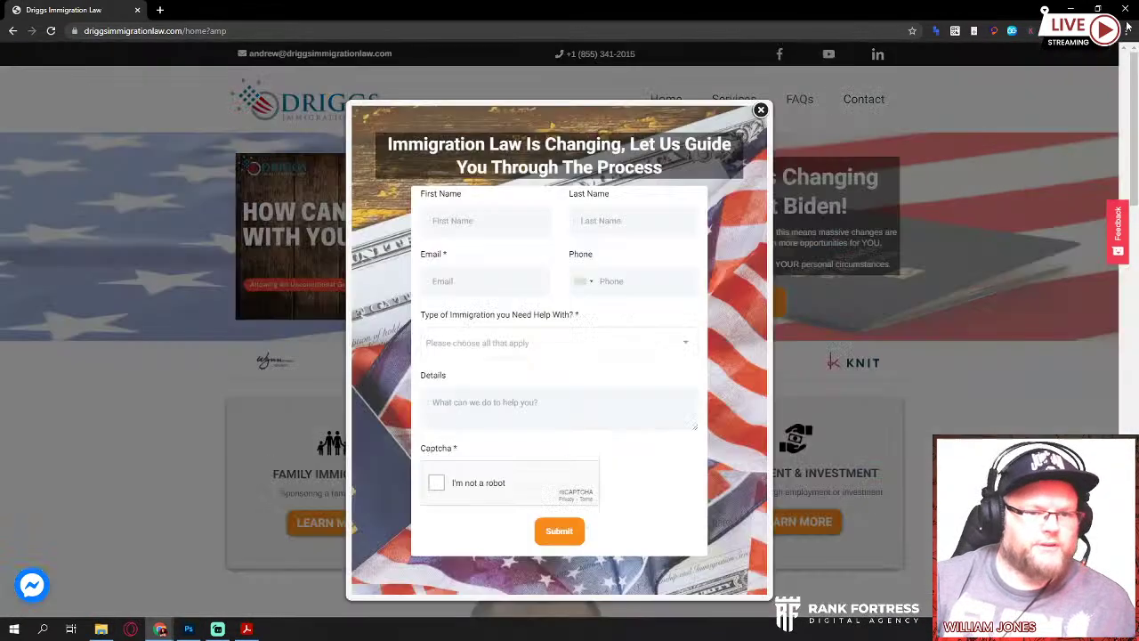
pyautogui.click(760, 109)
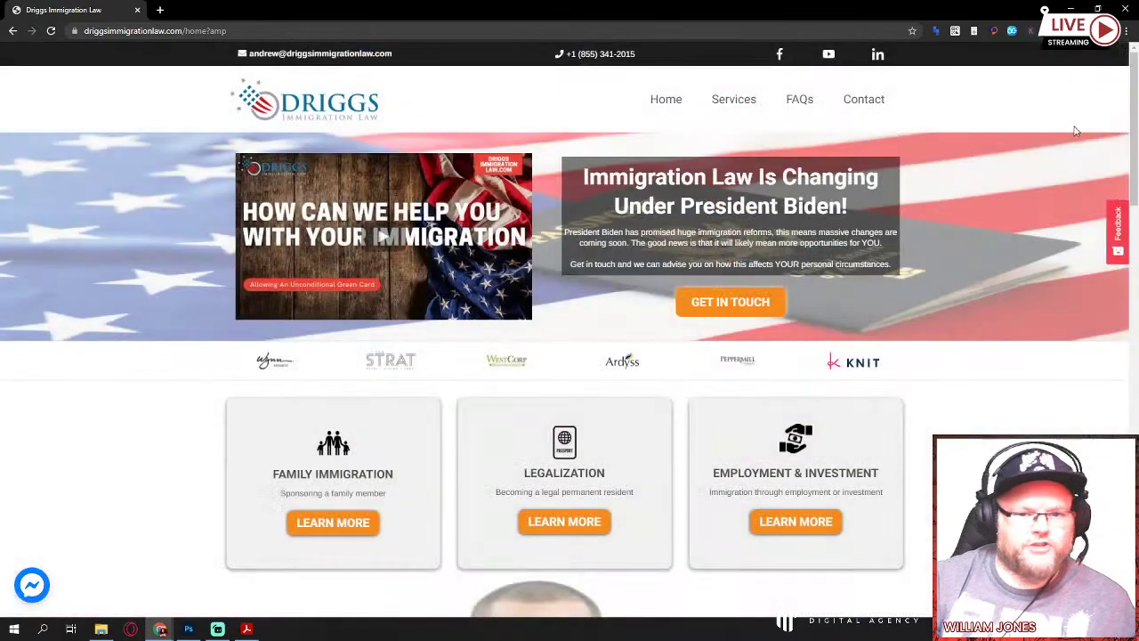
pyautogui.scroll(-10, 1125, 328)
pyautogui.scroll(-8, 1125, 328)
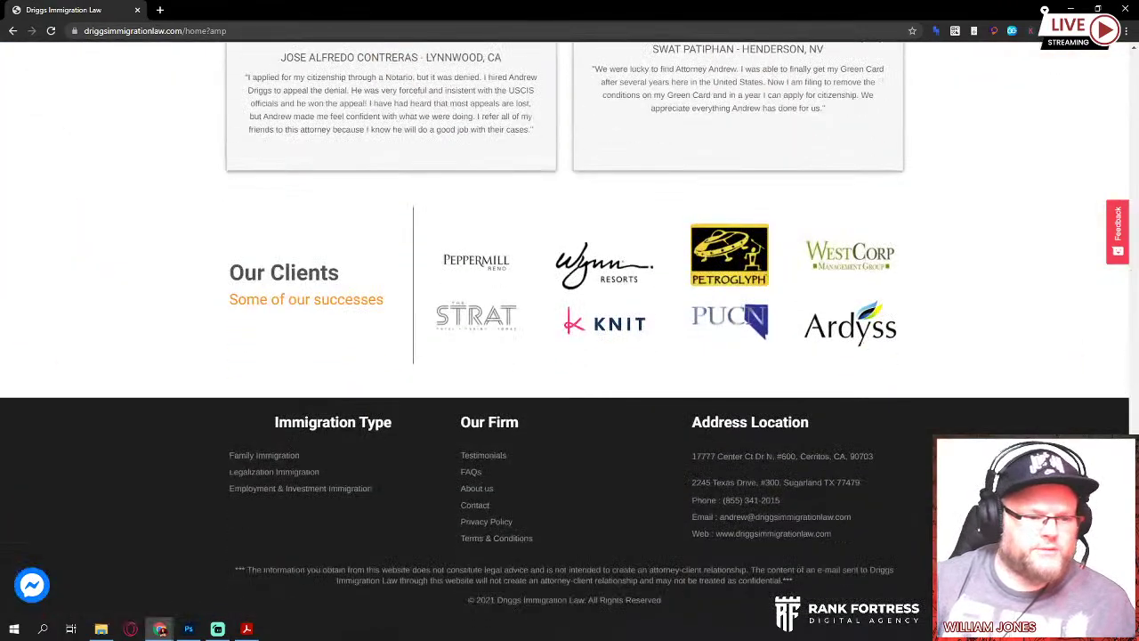
pyautogui.scroll(18, 1125, 327)
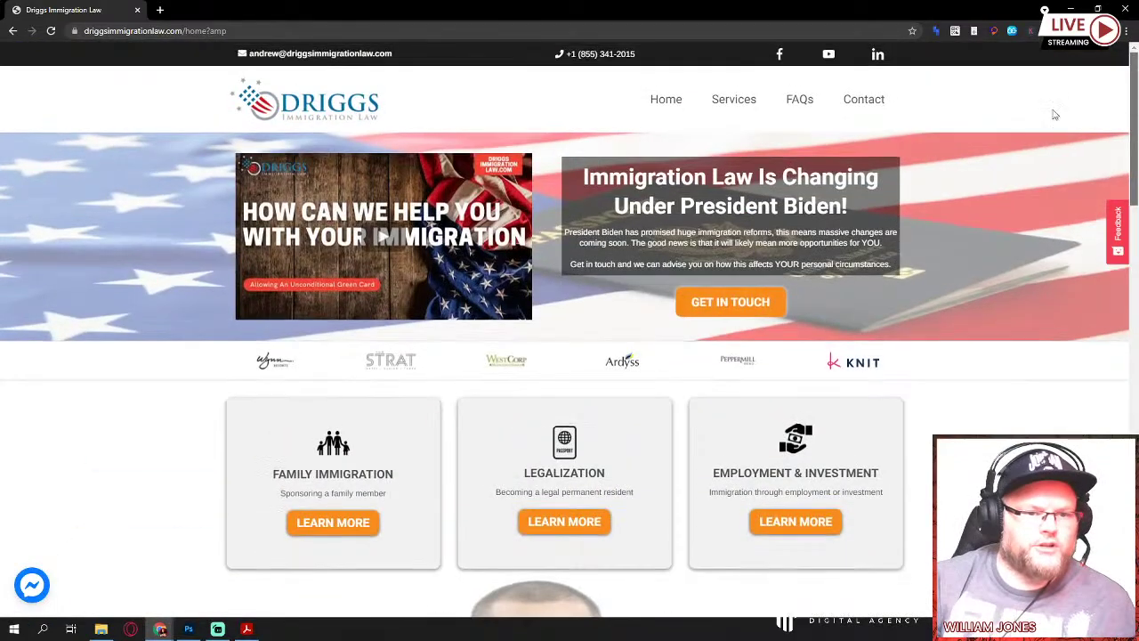
# Step: Open the Contact page and examine its form, the California and Texas office details and the map images
pyautogui.click(875, 107)
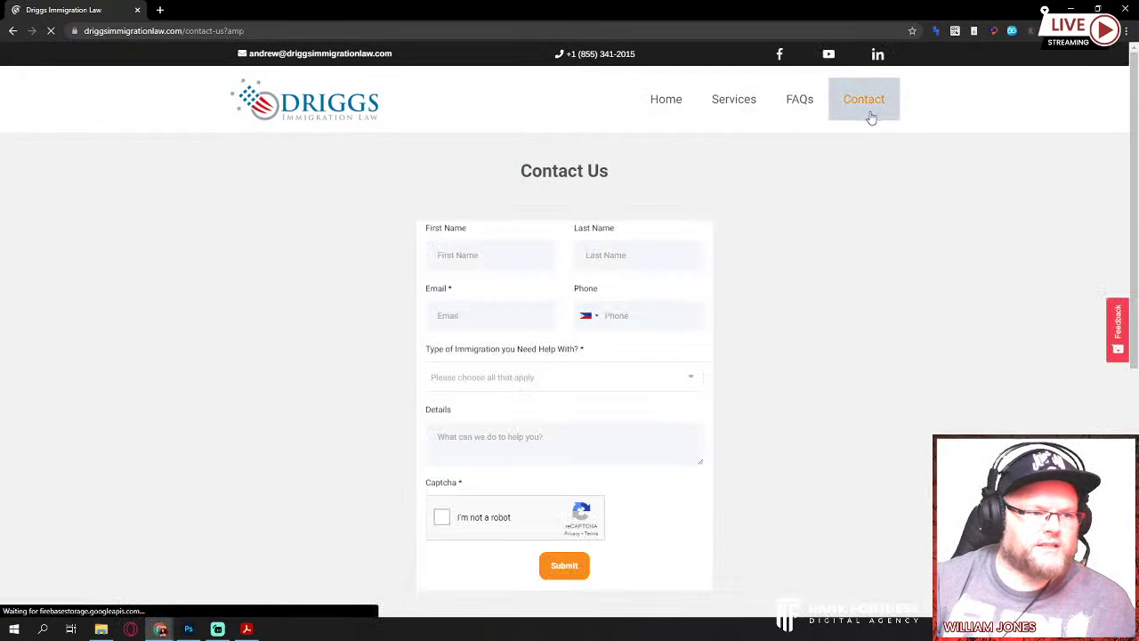
pyautogui.scroll(-8, 824, 270)
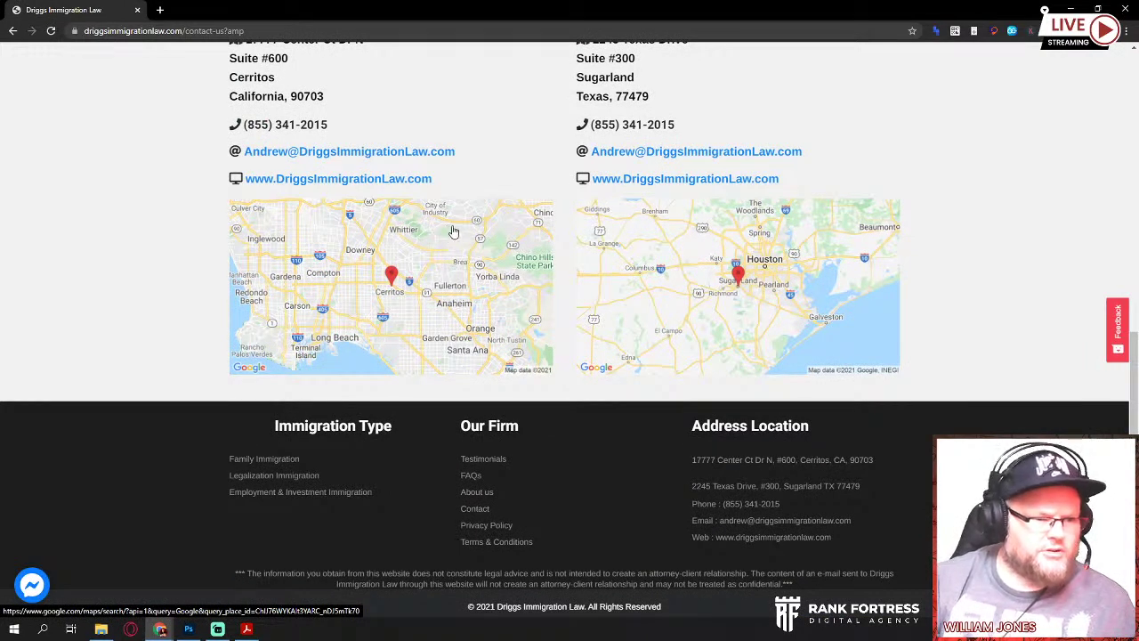
pyautogui.scroll(1, 438, 260)
pyautogui.scroll(2, 438, 260)
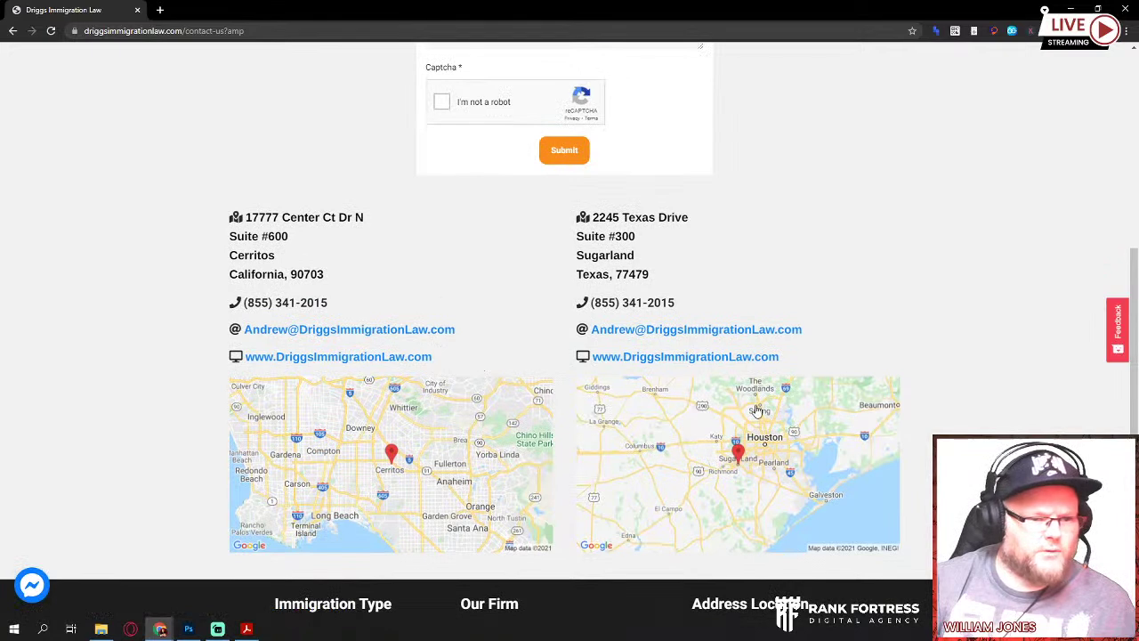
pyautogui.scroll(7, 746, 439)
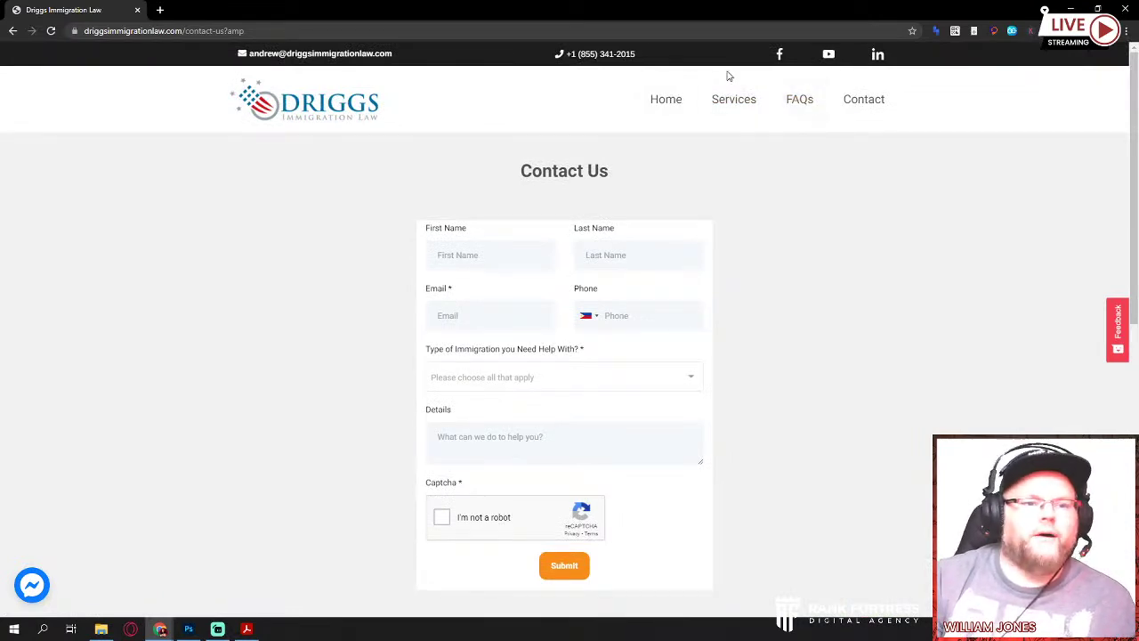
# Step: Open the Family Immigration service page again and minimise the browser window
pyautogui.moveTo(734, 116)
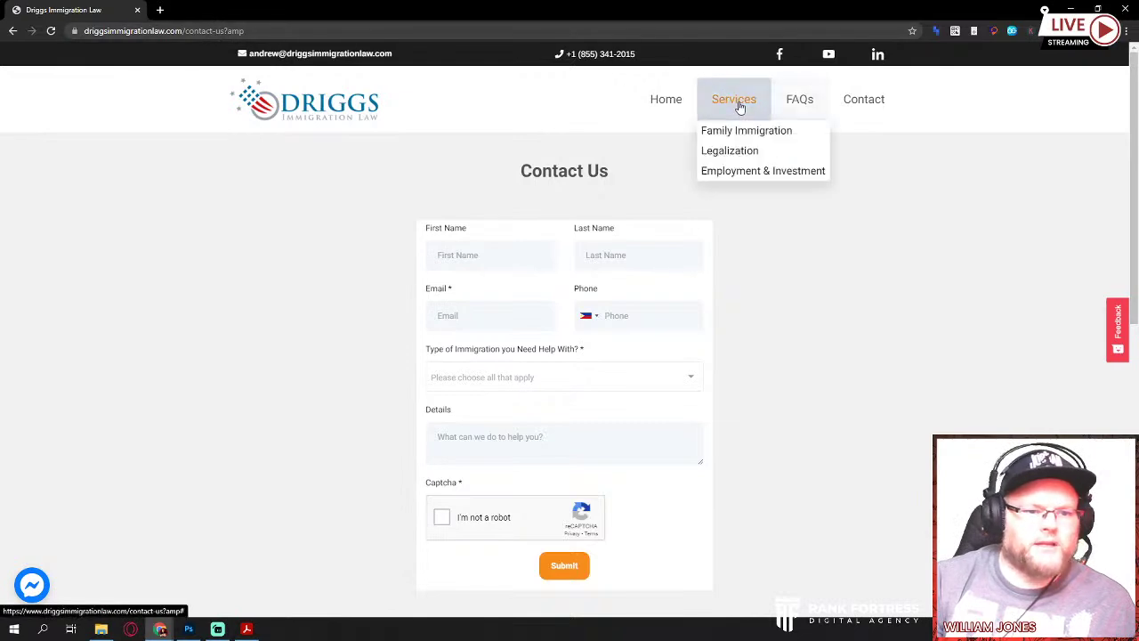
pyautogui.click(740, 132)
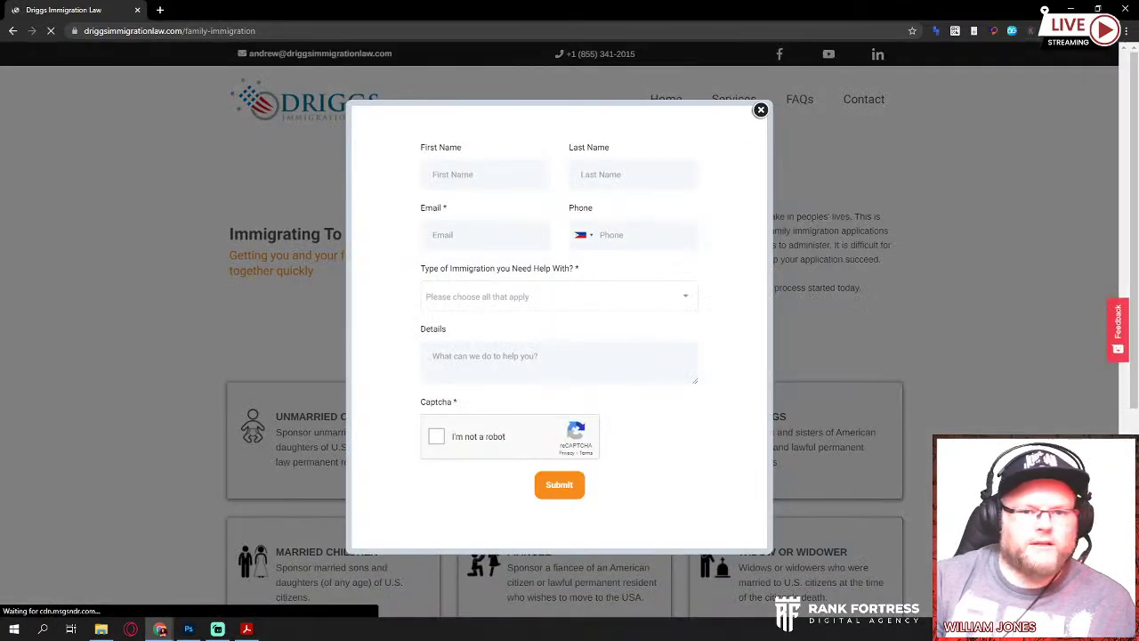
pyautogui.click(160, 629)
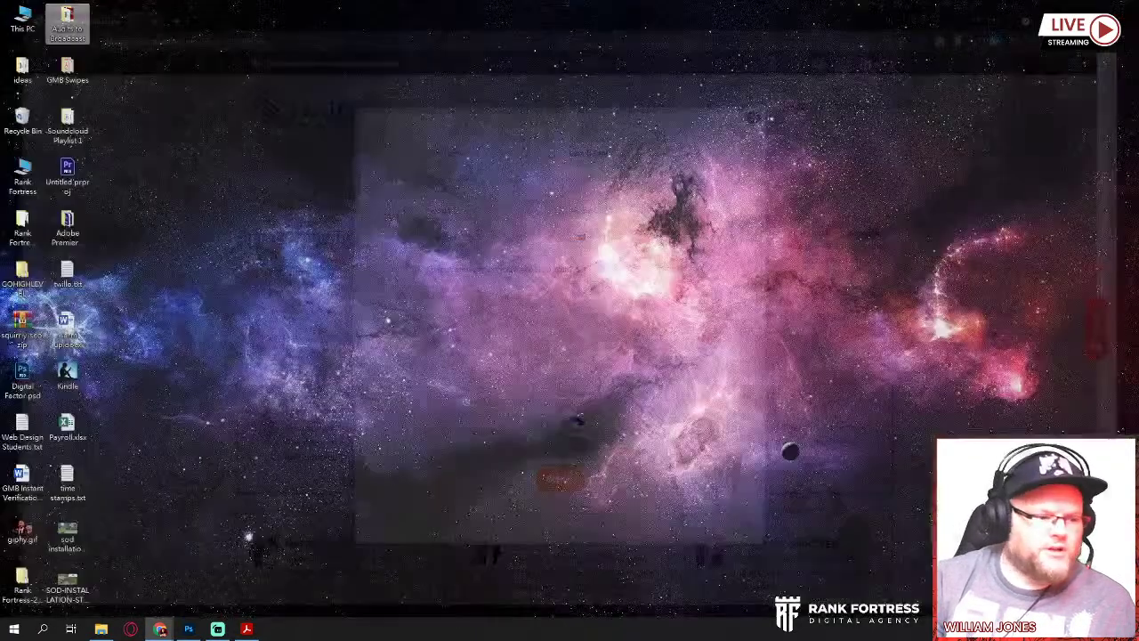
# Step: Switch to Adobe Acrobat, maximise the Site Audit (Summary) report, and view its issue overview and indexing summary
pyautogui.click(246, 629)
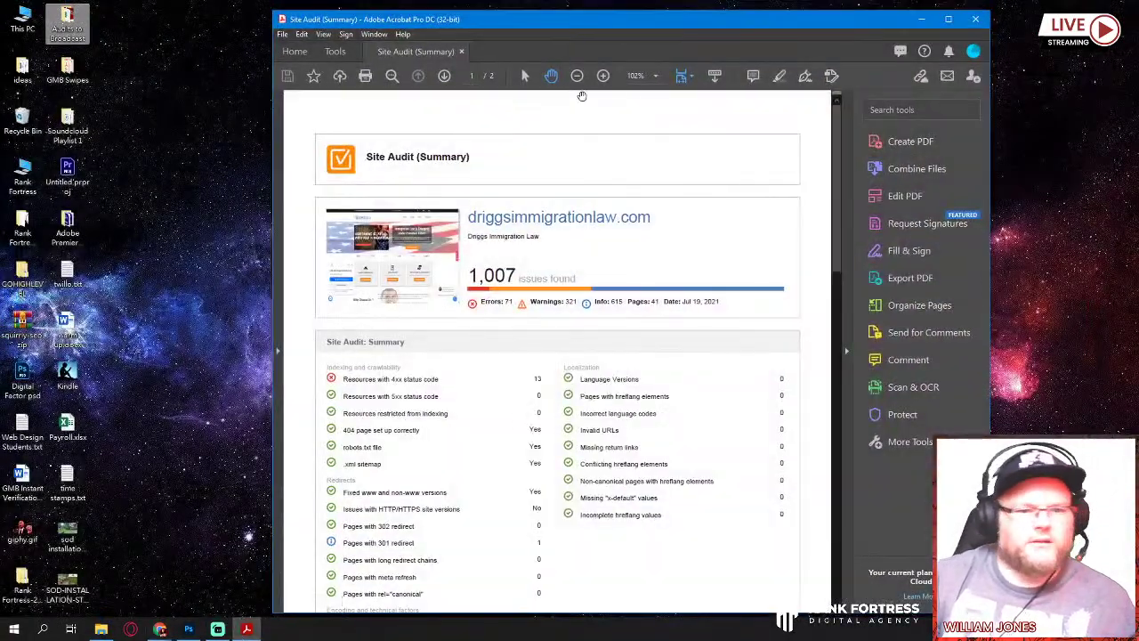
pyautogui.click(947, 19)
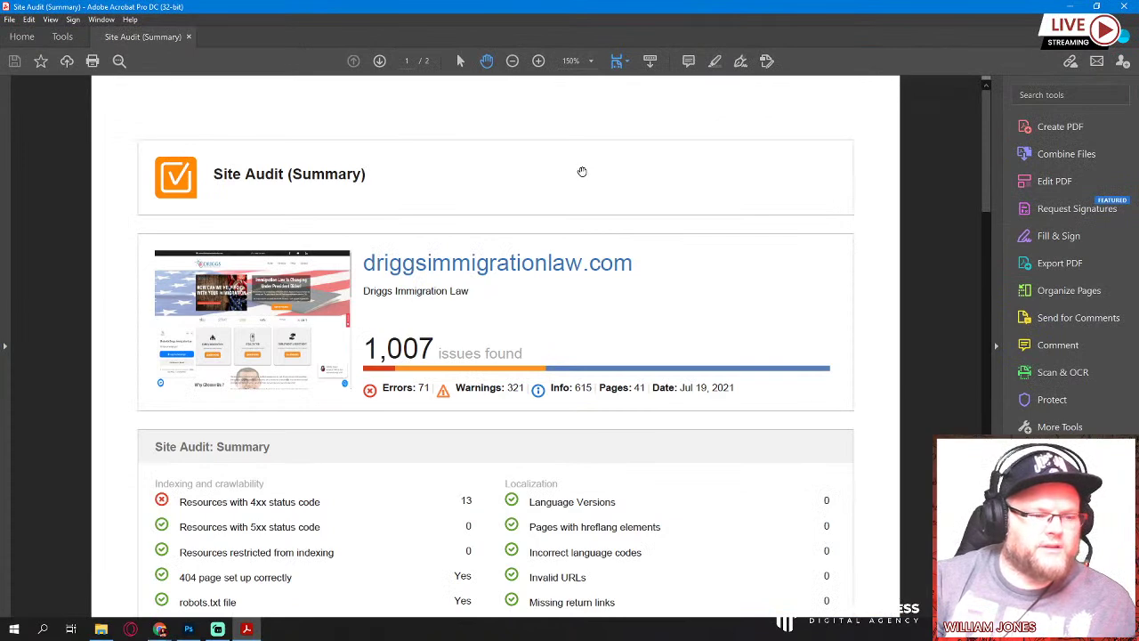
pyautogui.scroll(-1, 582, 172)
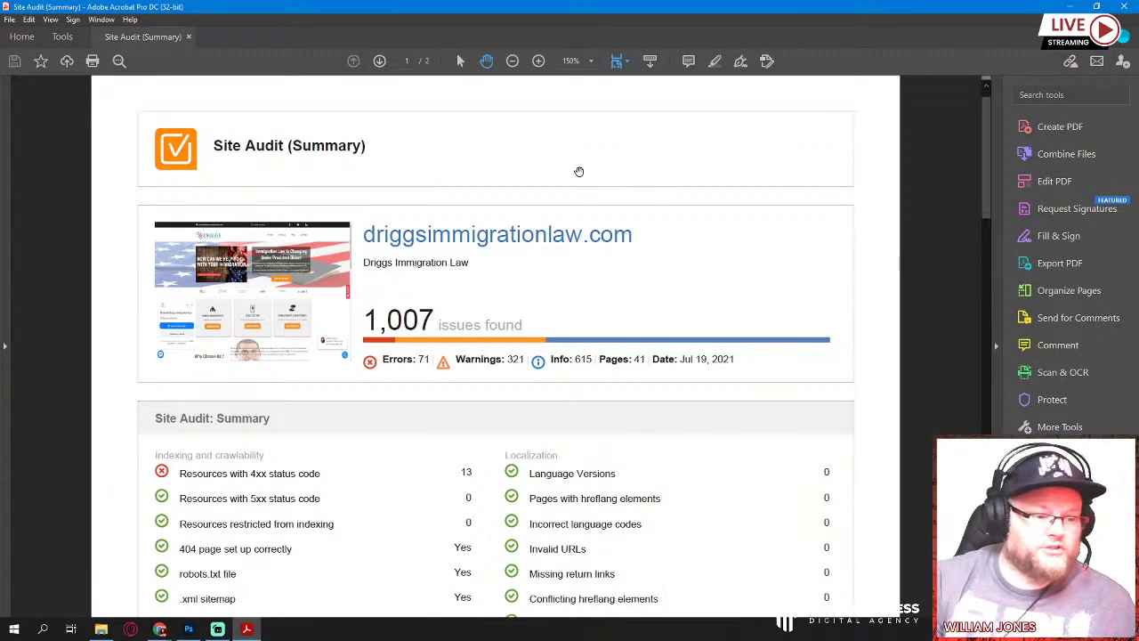
# Step: Examine the whole Site Audit report, from indexing and redirects through URLs, links, images and on-page items, and return to its start
pyautogui.scroll(-2, 578, 172)
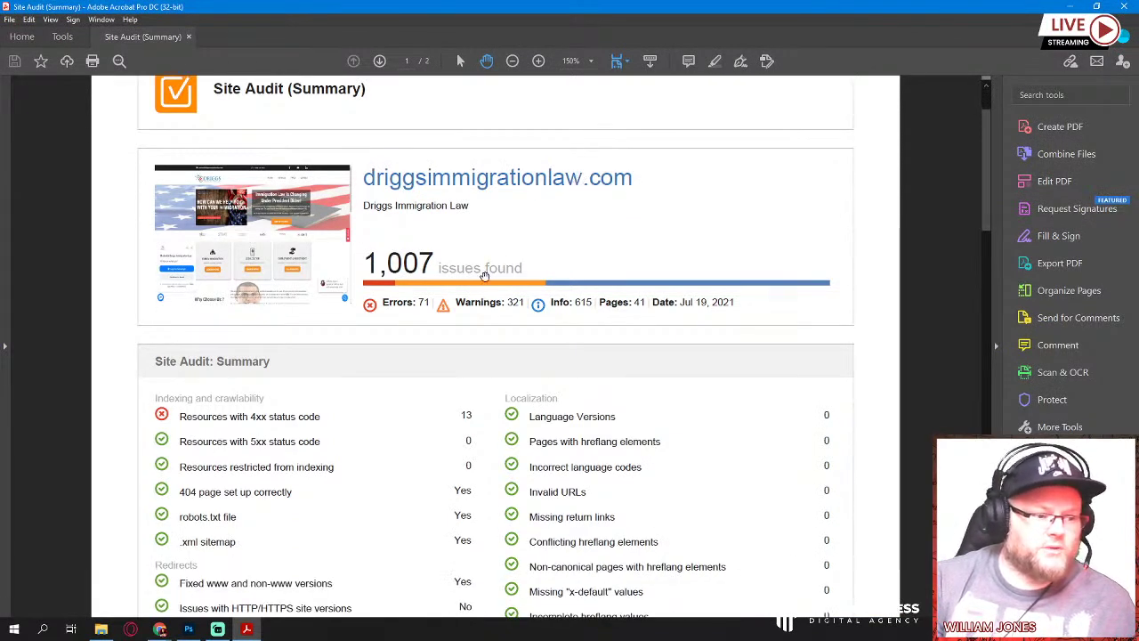
pyautogui.scroll(-3, 485, 277)
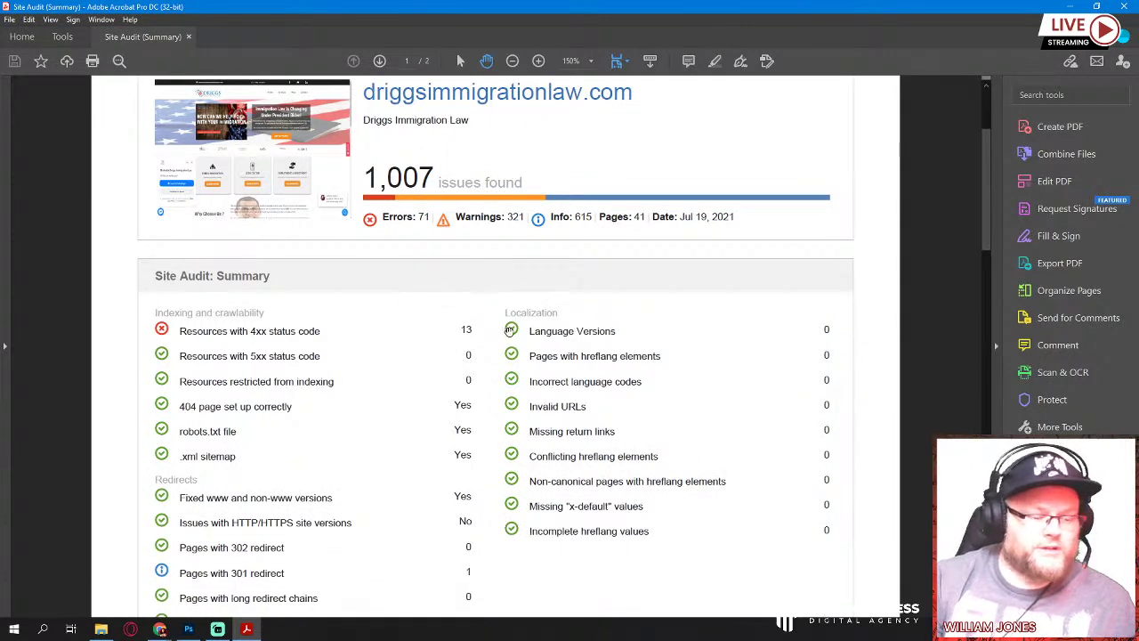
pyautogui.scroll(-3, 512, 331)
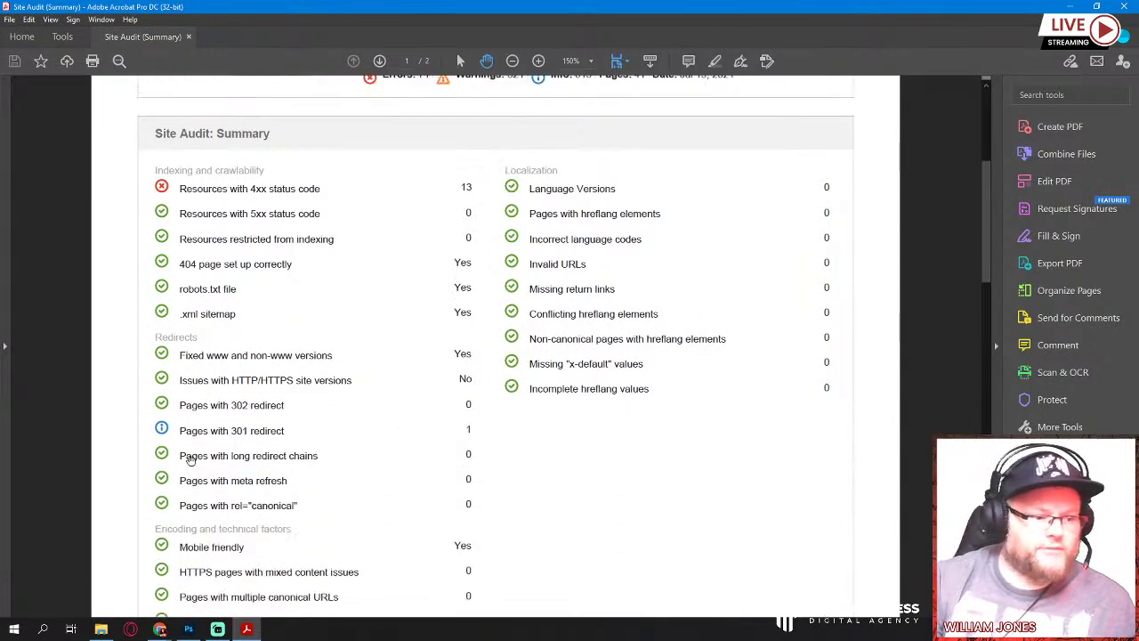
pyautogui.scroll(-3, 650, 414)
pyautogui.scroll(-4, 638, 409)
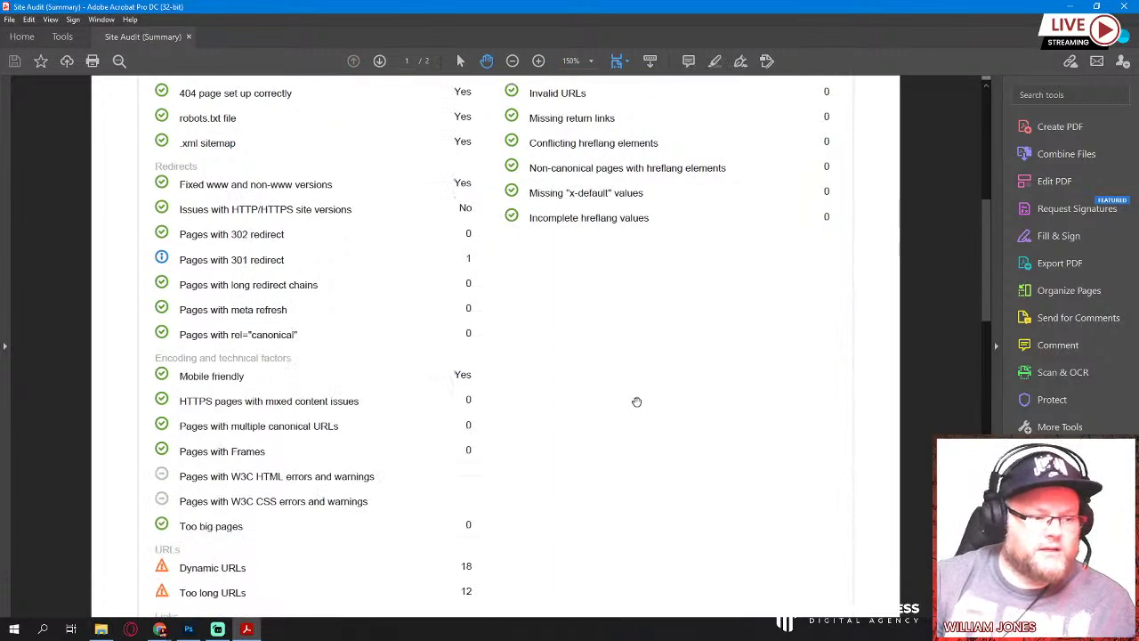
pyautogui.scroll(-2, 637, 402)
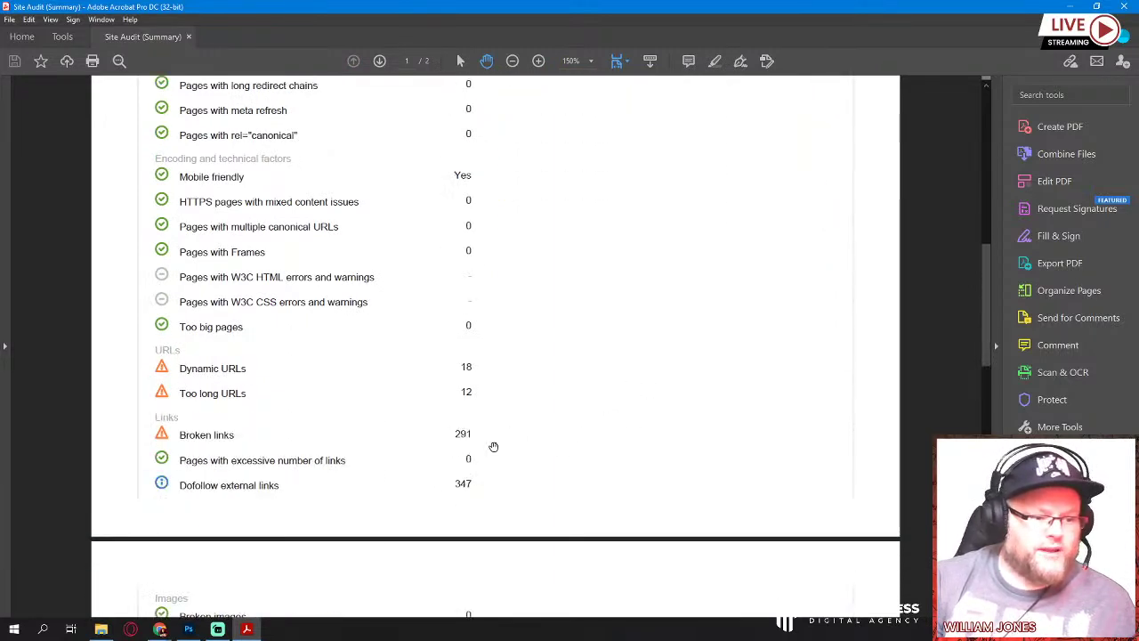
pyautogui.scroll(-7, 552, 445)
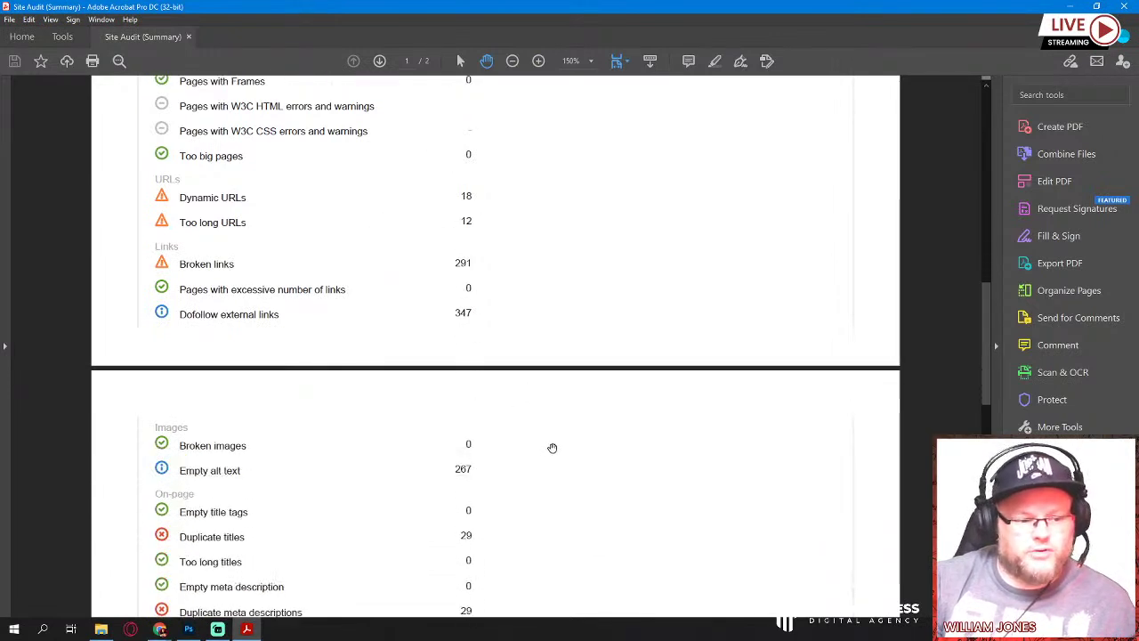
pyautogui.scroll(-2, 552, 444)
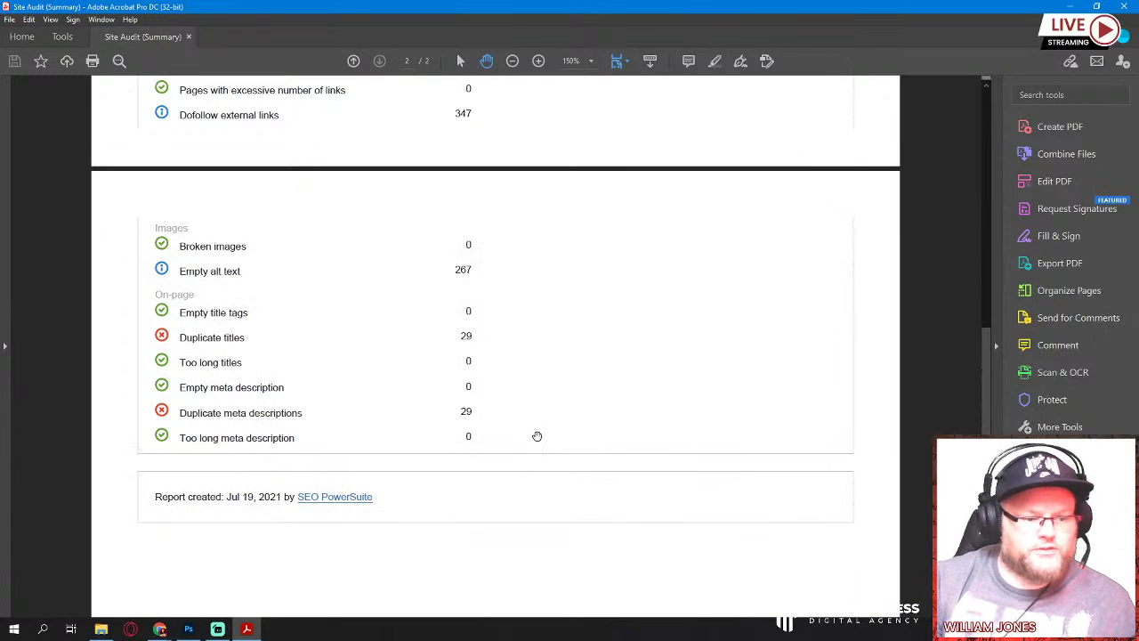
pyautogui.scroll(10, 538, 436)
pyautogui.scroll(15, 537, 436)
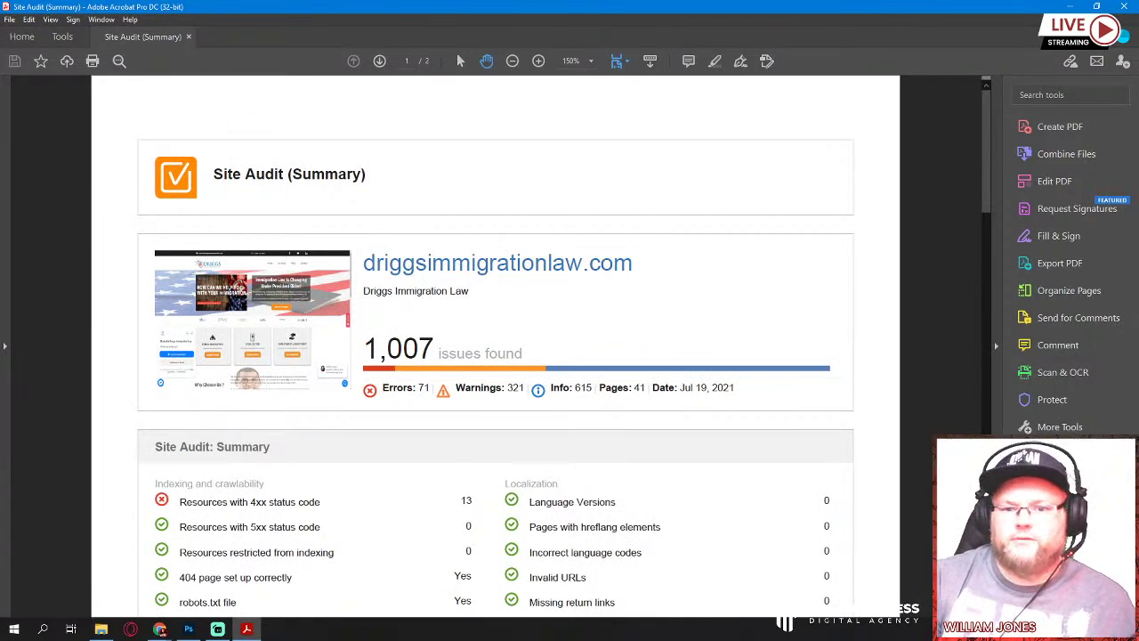
# Step: Switch to Chrome, open Local Falcon, log in with the prefilled credentials, and open the map scan tool
pyautogui.click(160, 629)
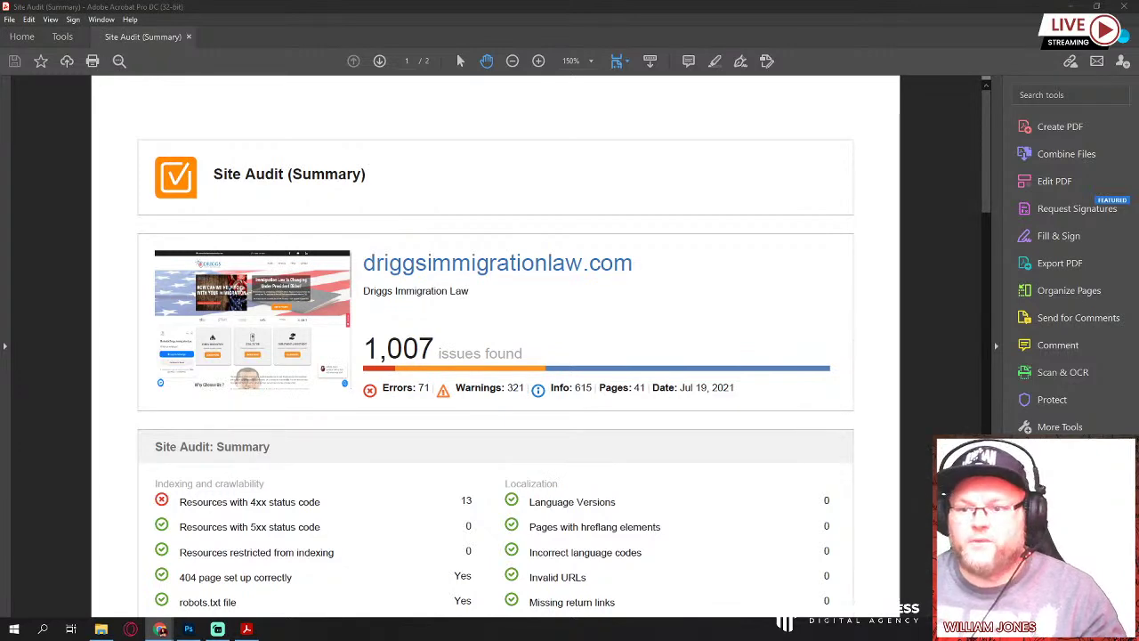
pyautogui.click(161, 629)
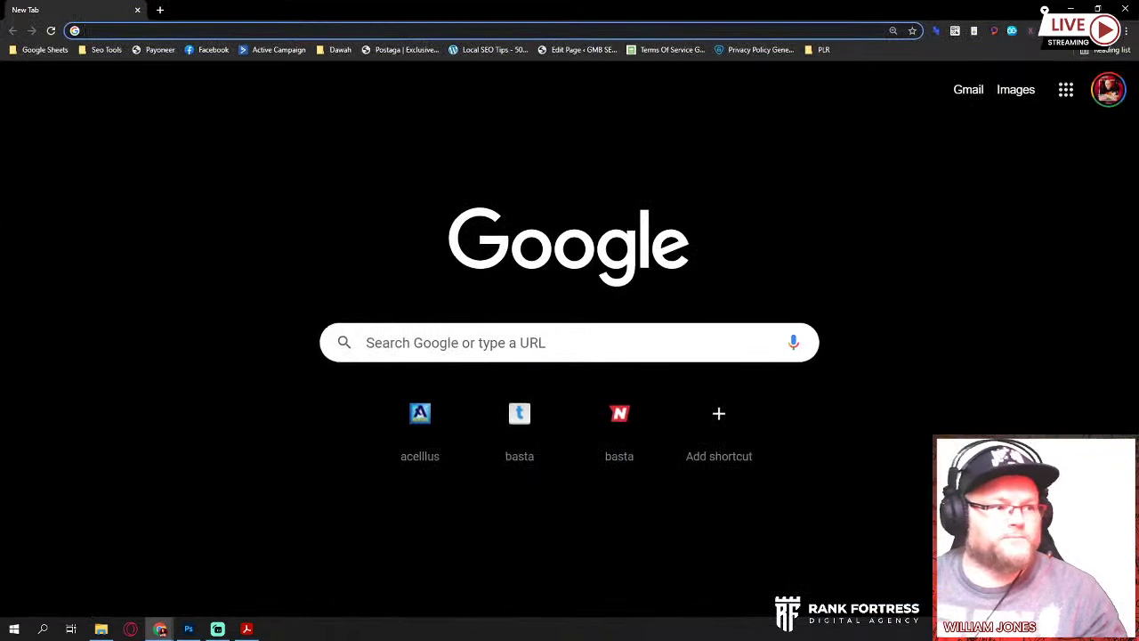
pyautogui.write('local')
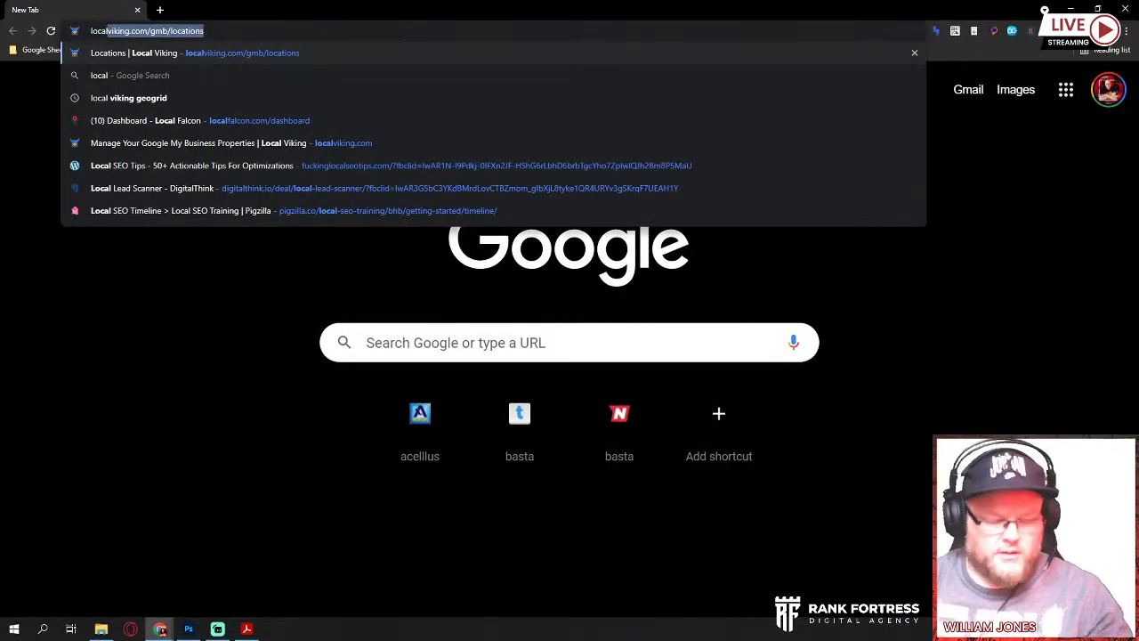
pyautogui.write('f')
pyautogui.press('Return')
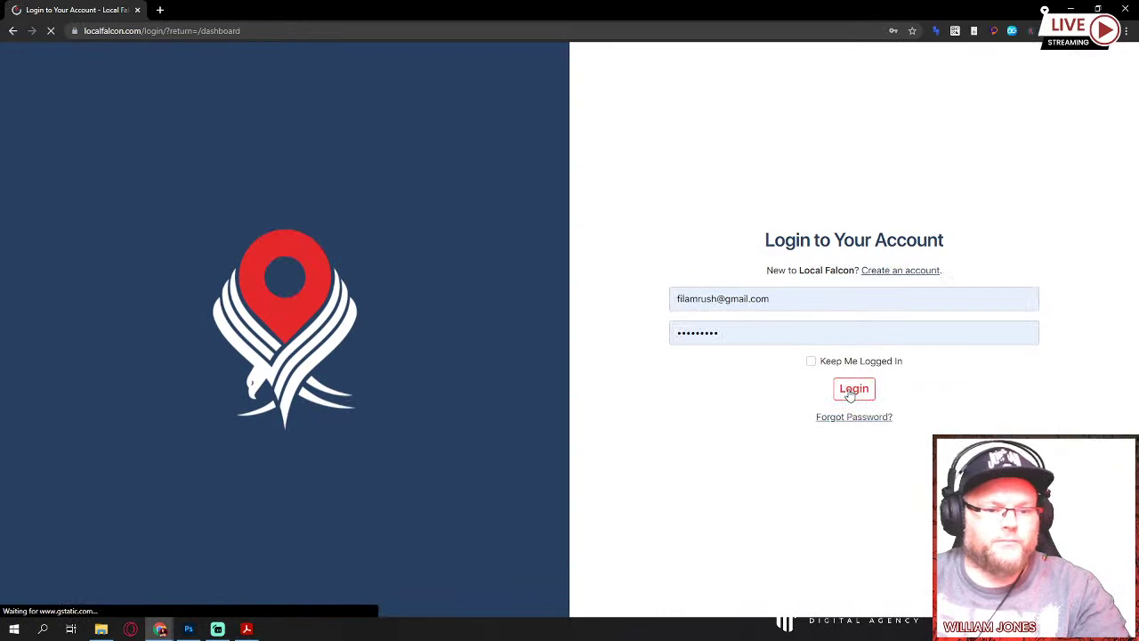
pyautogui.click(839, 399)
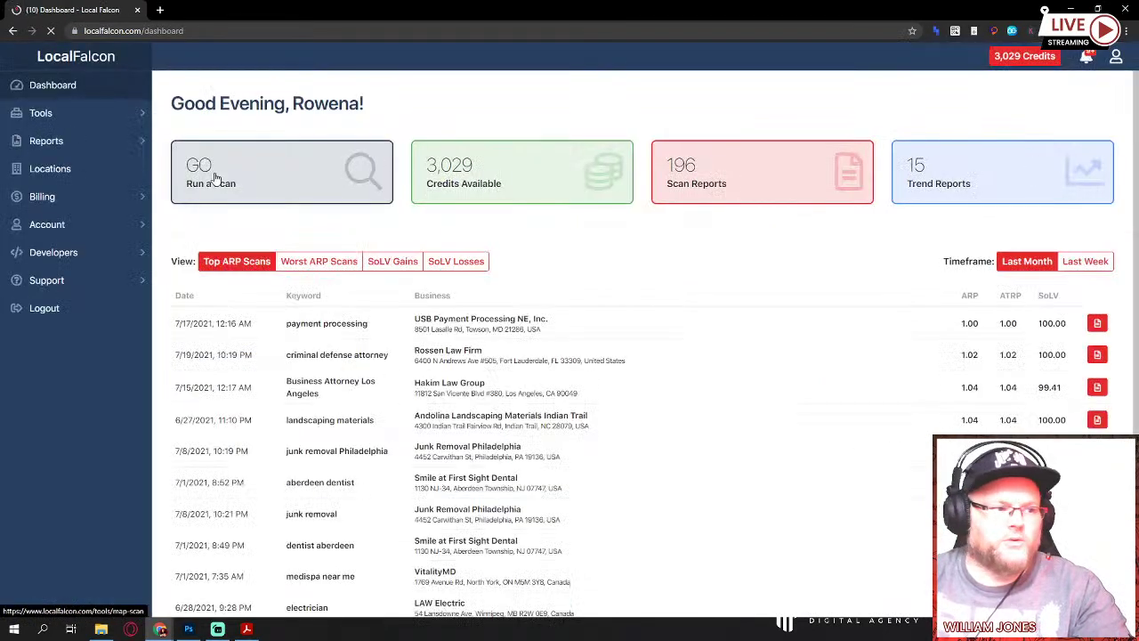
pyautogui.click(273, 172)
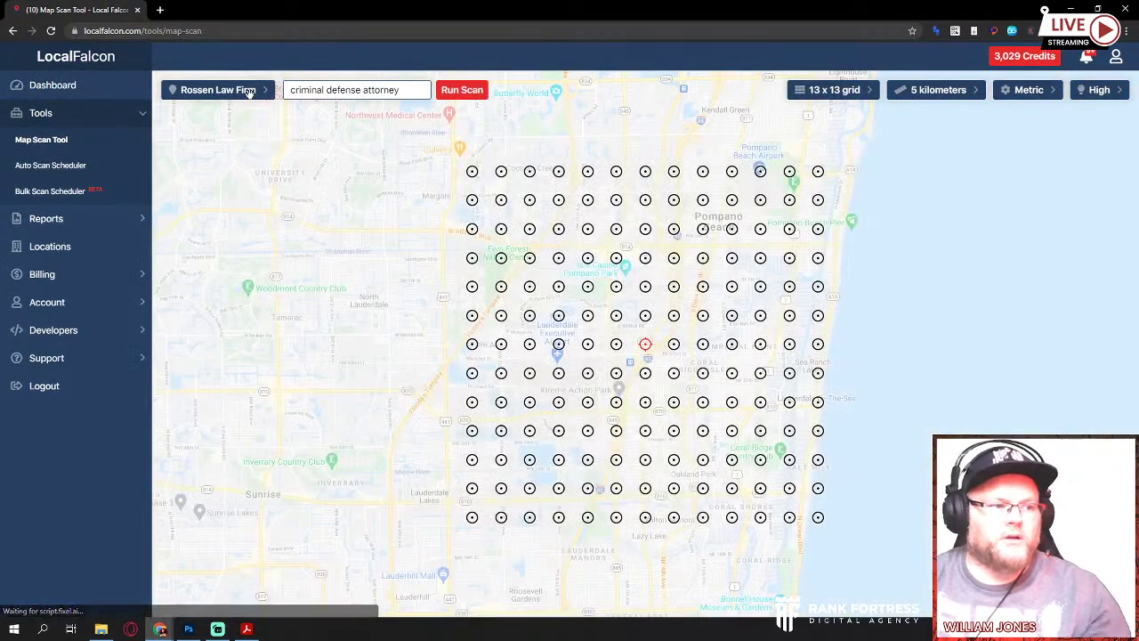
# Step: Add the Driggs Immigration Law location in Cerritos, CA as the business for the map scan
pyautogui.click(250, 93)
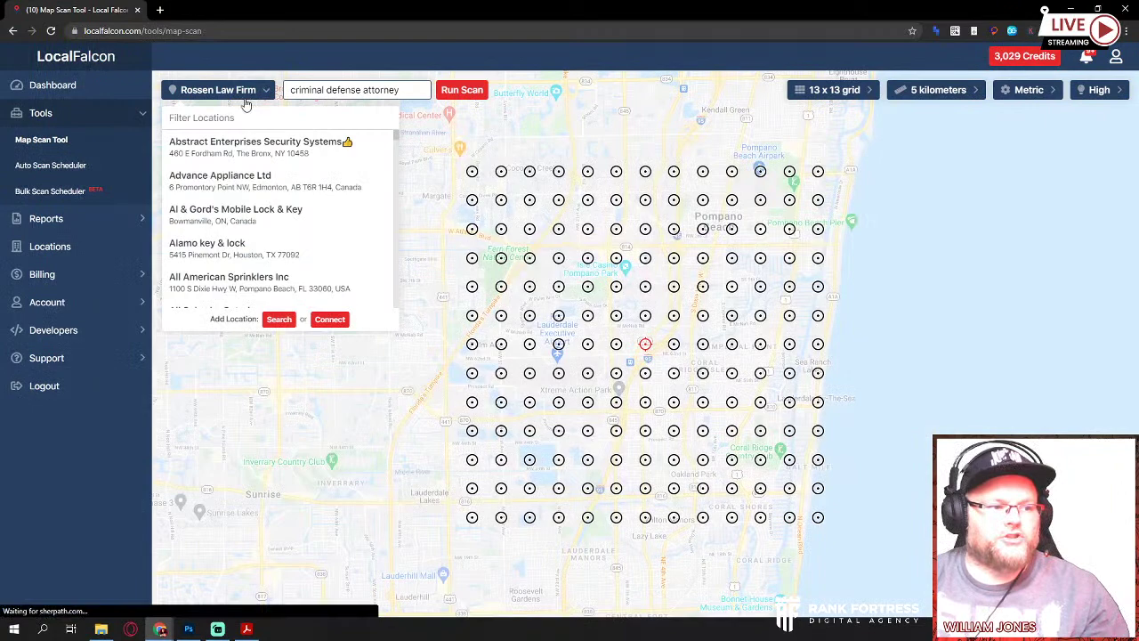
pyautogui.click(278, 320)
pyautogui.click(509, 330)
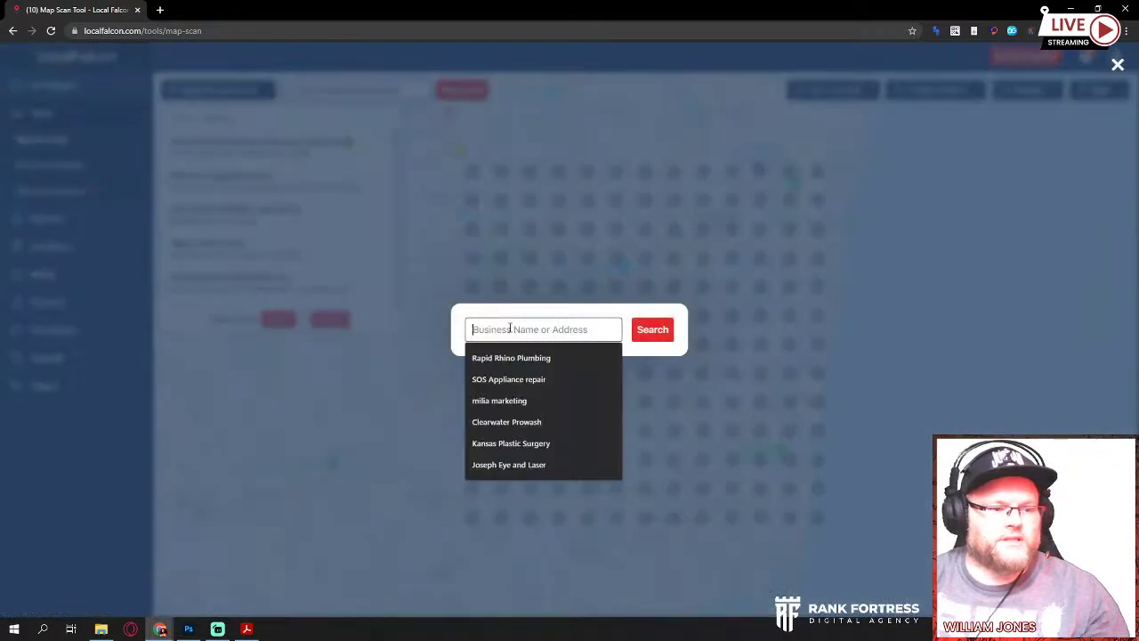
pyautogui.write('Driggs Immigration Law')
pyautogui.click(643, 331)
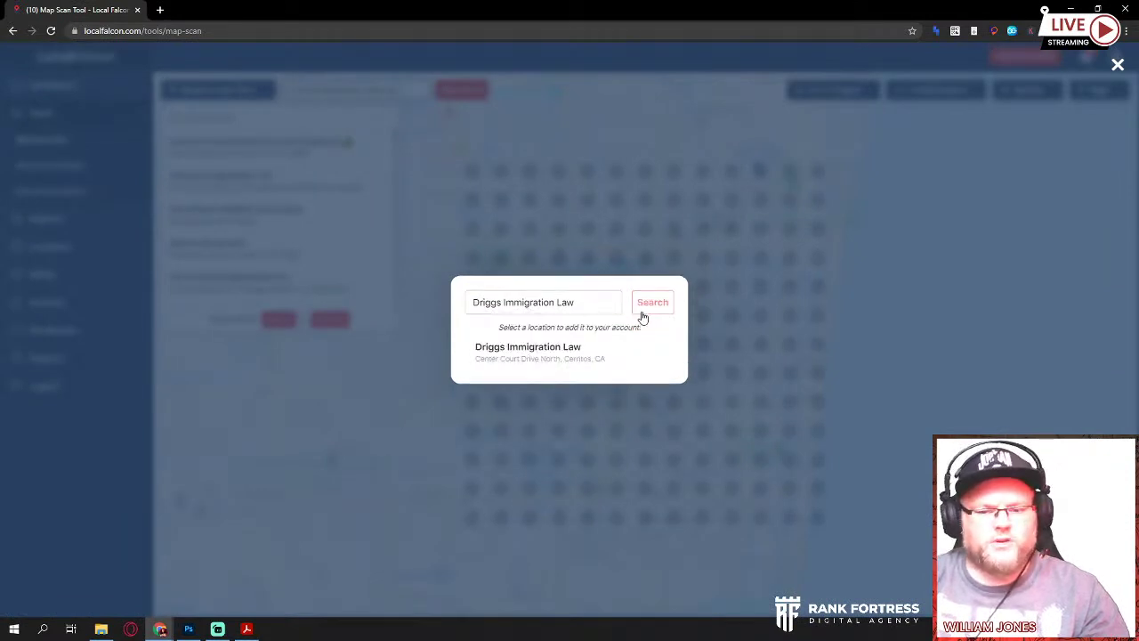
pyautogui.click(570, 354)
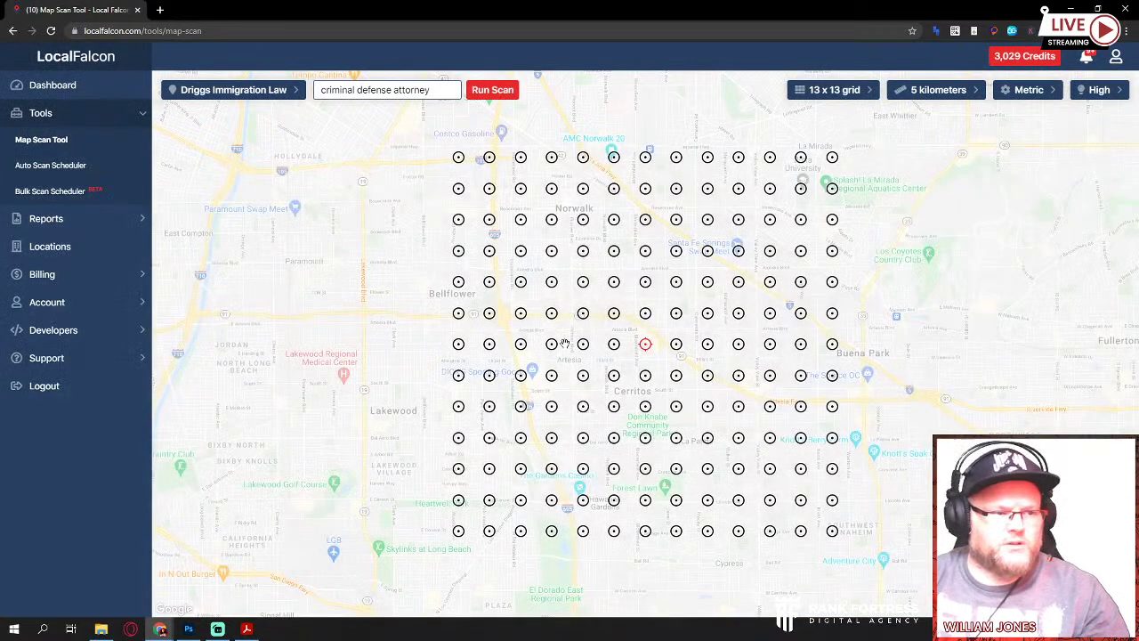
# Step: Search for another Driggs Immigration Law location to add, and close the location search
pyautogui.click(264, 99)
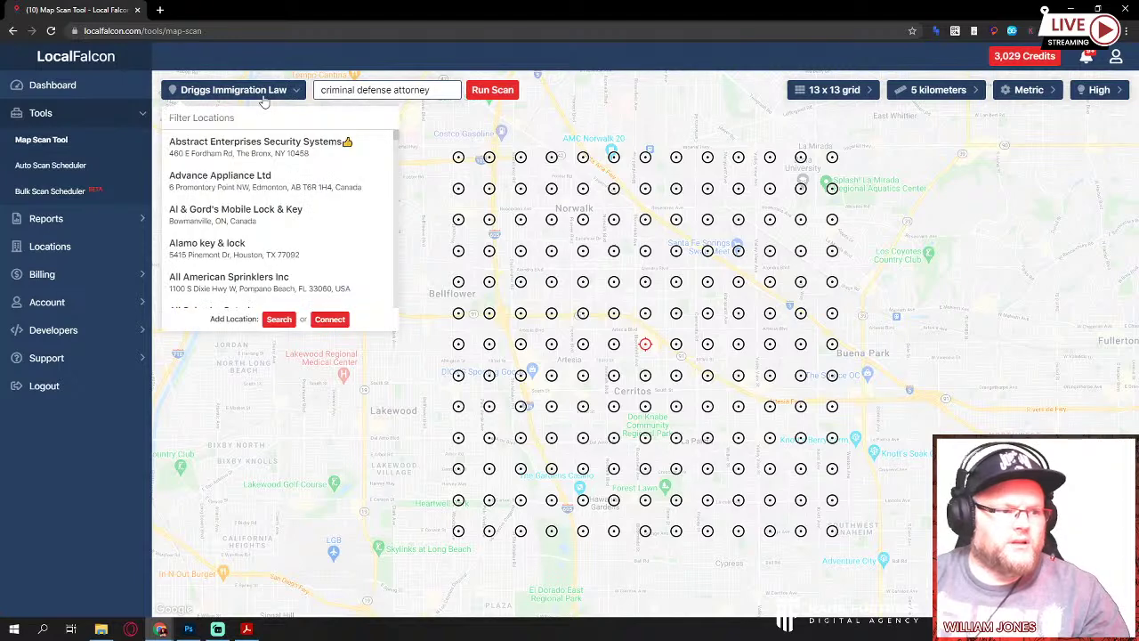
pyautogui.click(277, 319)
pyautogui.click(595, 330)
pyautogui.write('Driggs Immigration Law')
pyautogui.click(660, 332)
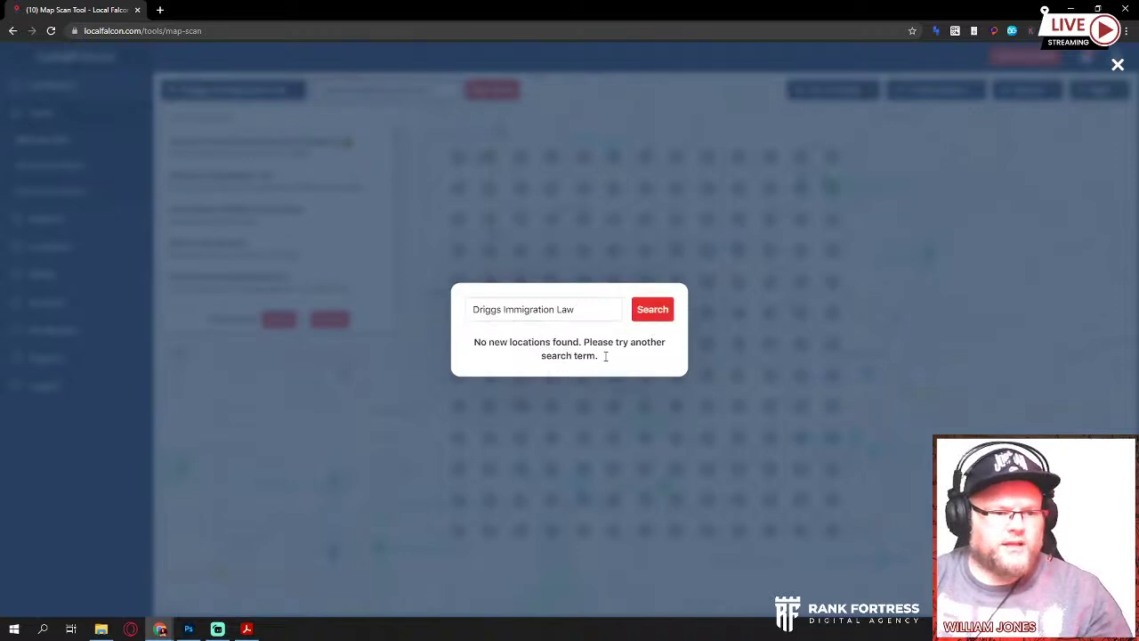
pyautogui.click(902, 383)
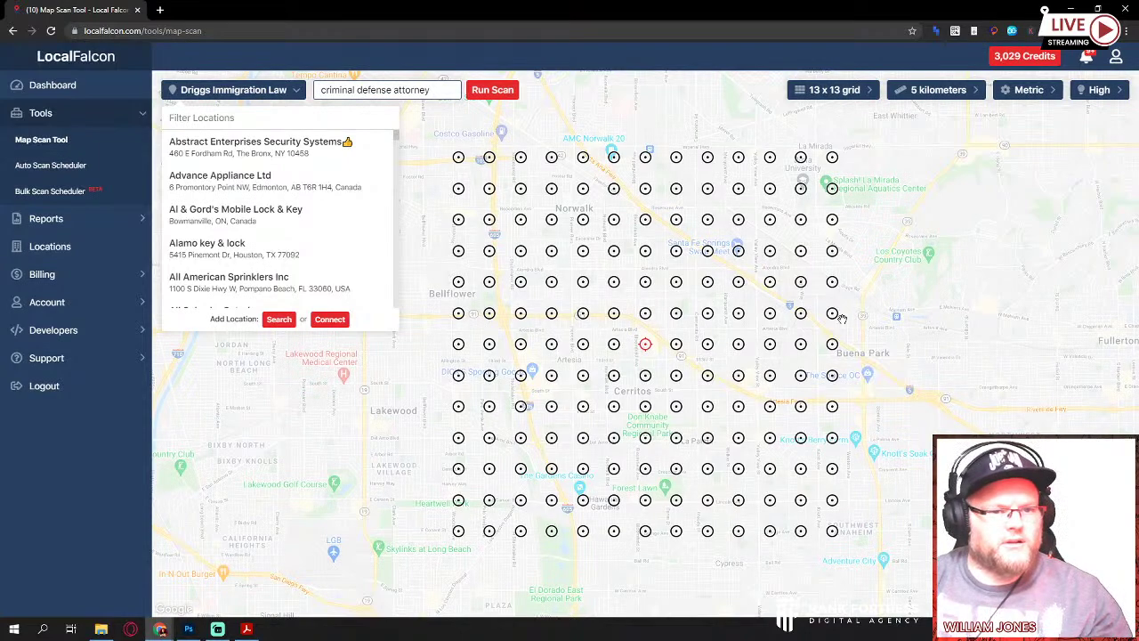
# Step: Set the scan keyword to "Immigration Law", run the map scan, and wait for the ranking results on the grid
pyautogui.scroll(-1, 716, 307)
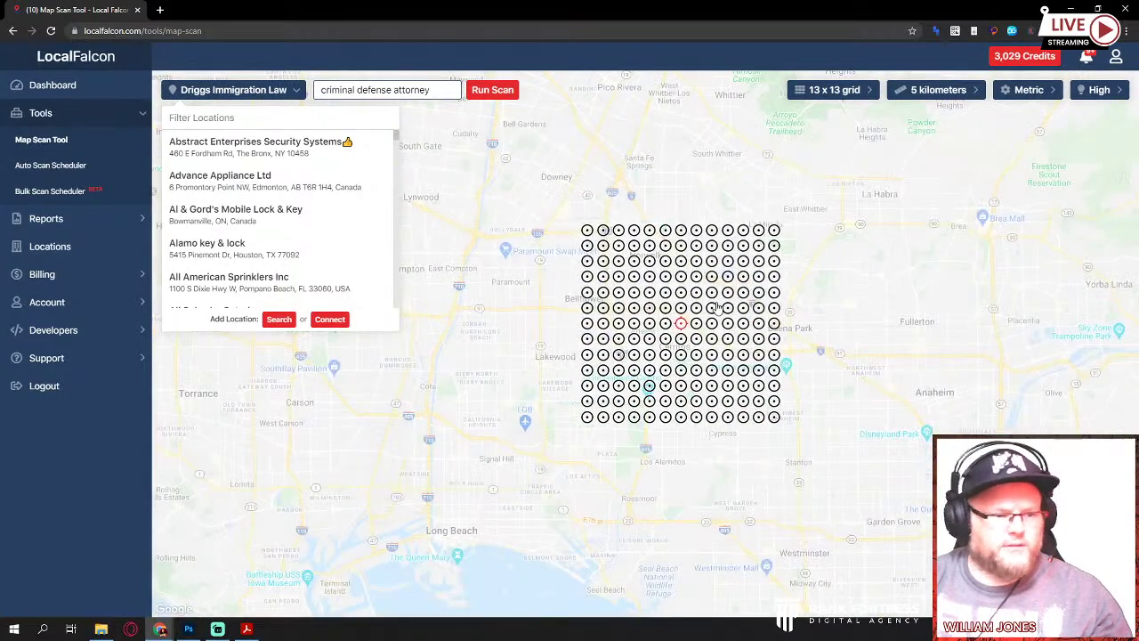
pyautogui.scroll(-1, 717, 307)
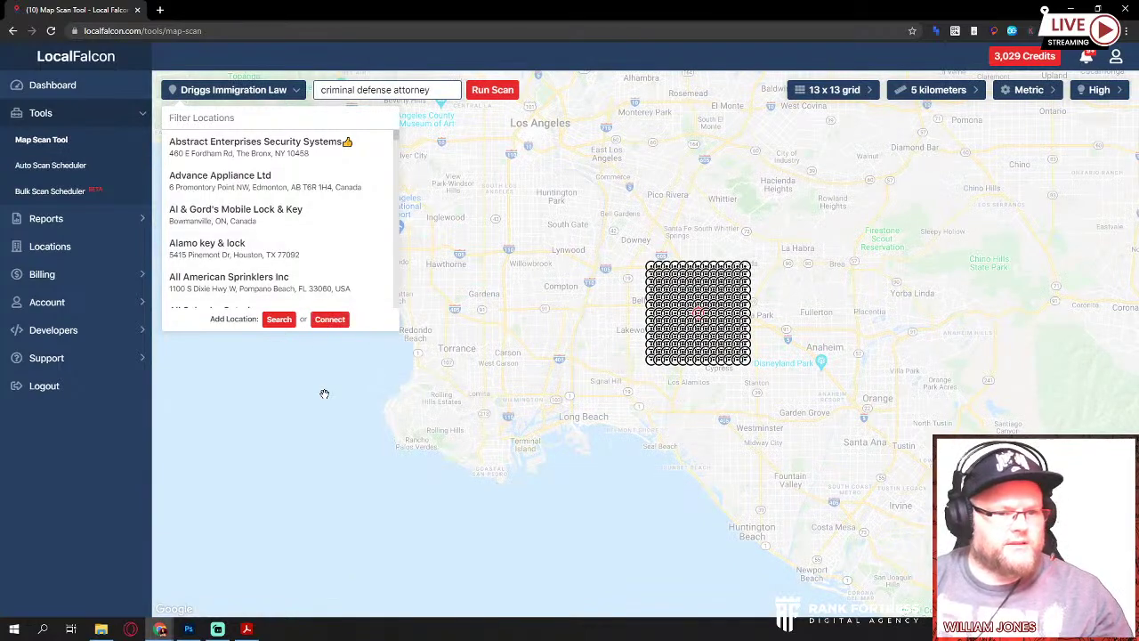
pyautogui.scroll(1, 820, 420)
pyautogui.scroll(1, 614, 368)
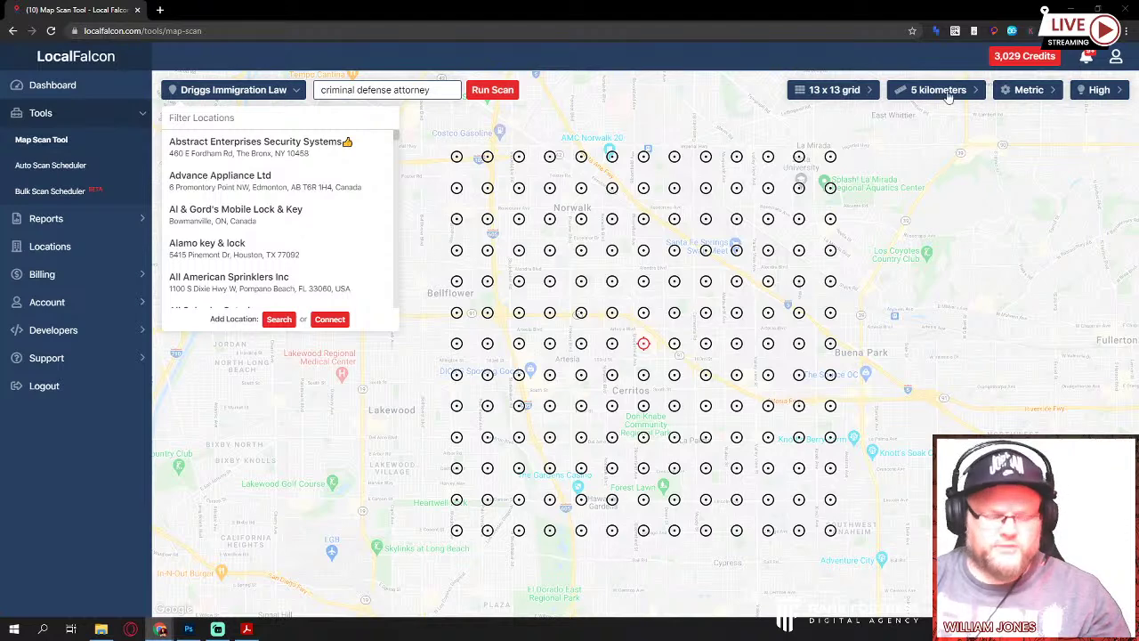
pyautogui.doubleClick(418, 90)
pyautogui.hotkey('ctrl', 'a')
pyautogui.write('immigration law')
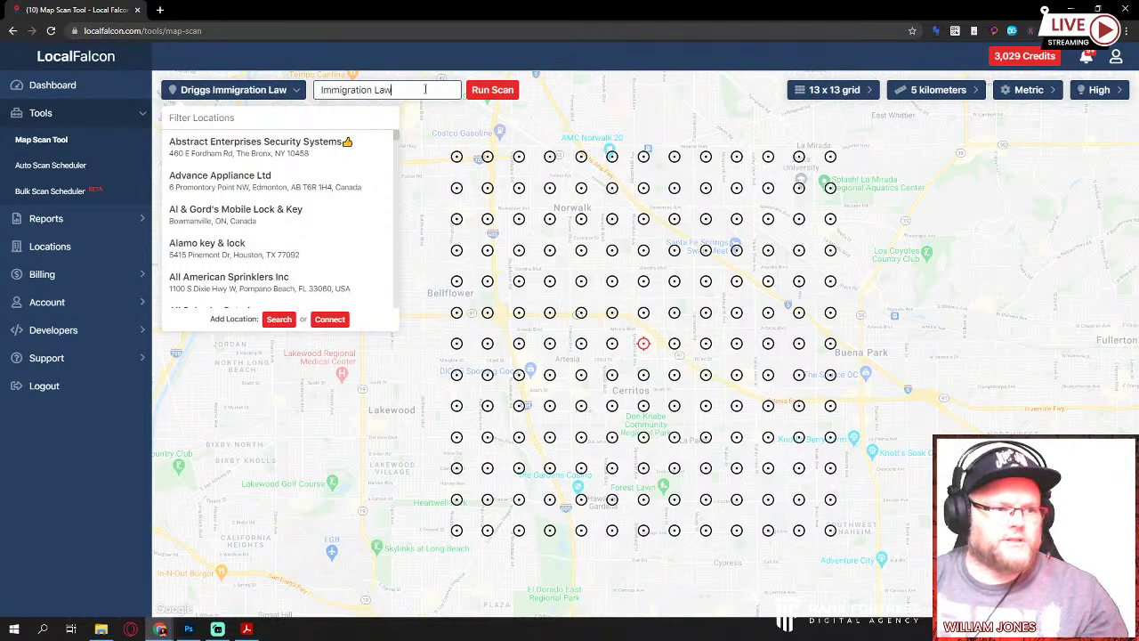
pyautogui.click(492, 90)
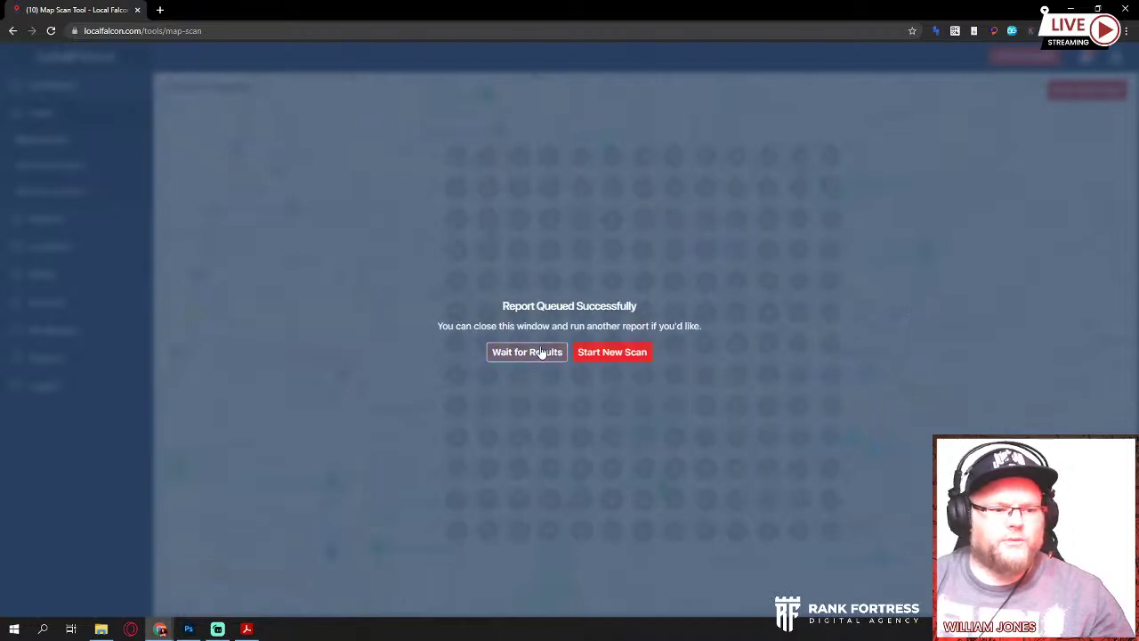
pyautogui.click(540, 352)
pyautogui.scroll(-1, 851, 337)
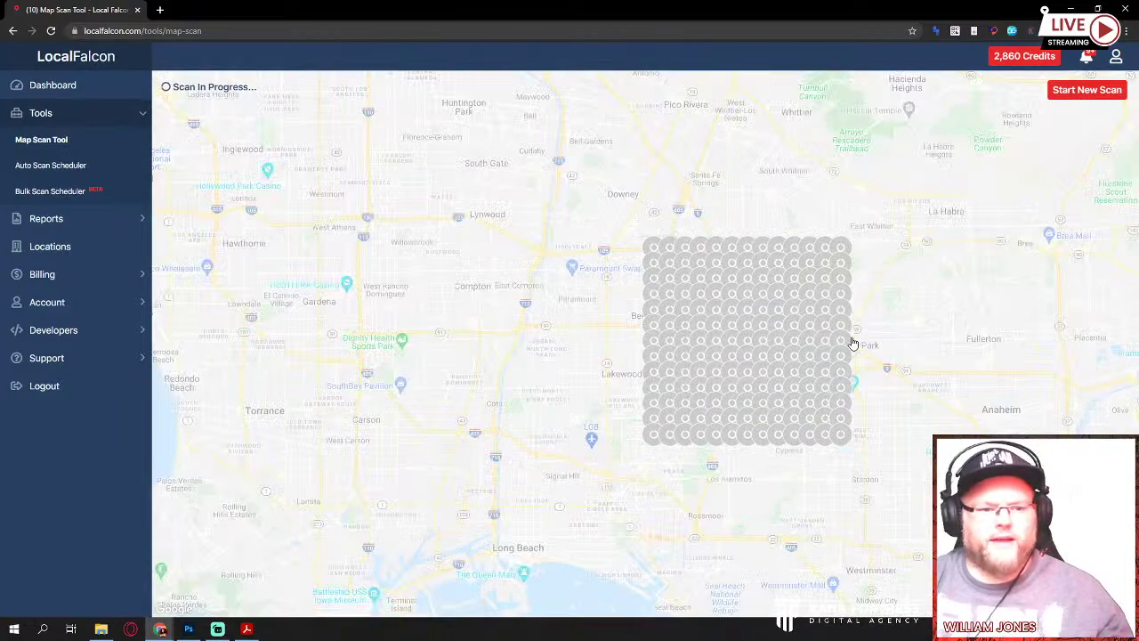
pyautogui.scroll(1, 851, 340)
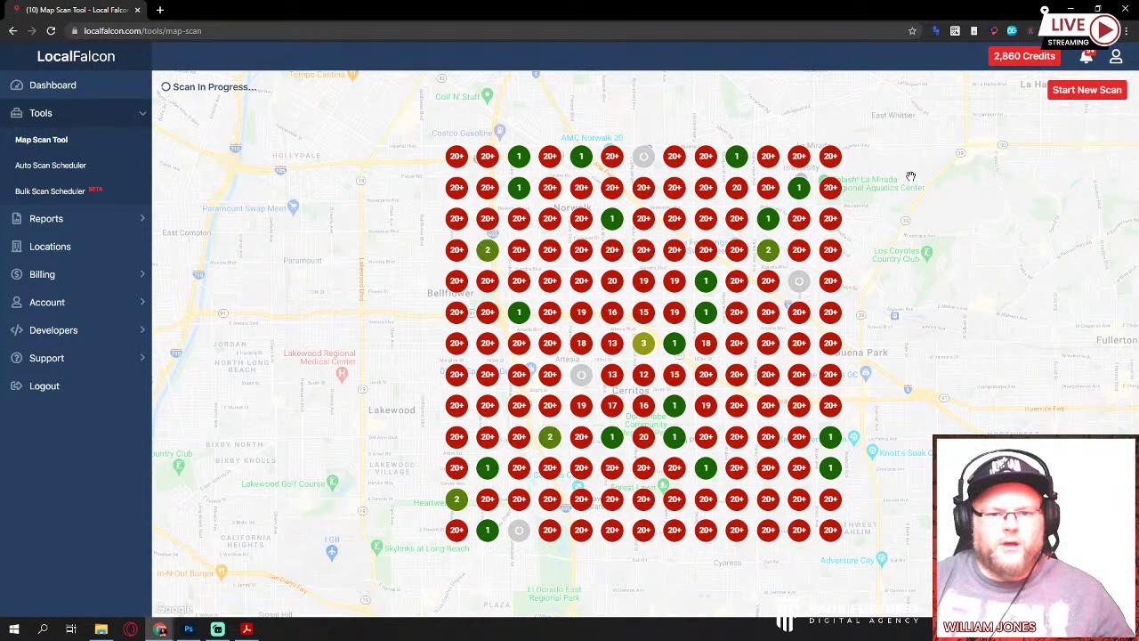
# Step: Examine the Google Maps listing of the Sugar Land, Texas office, including its category, contact details, photos, reviews and web results
pyautogui.moveTo(1138, 35); pyautogui.dragTo(111, 2)
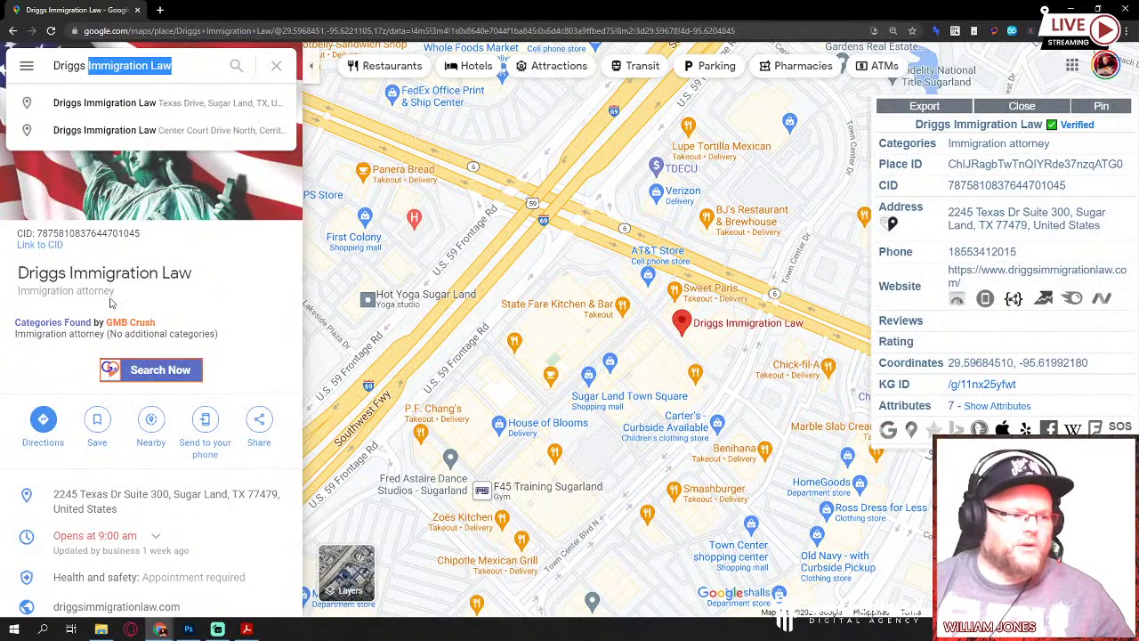
pyautogui.click(283, 366)
pyautogui.scroll(-2, 275, 364)
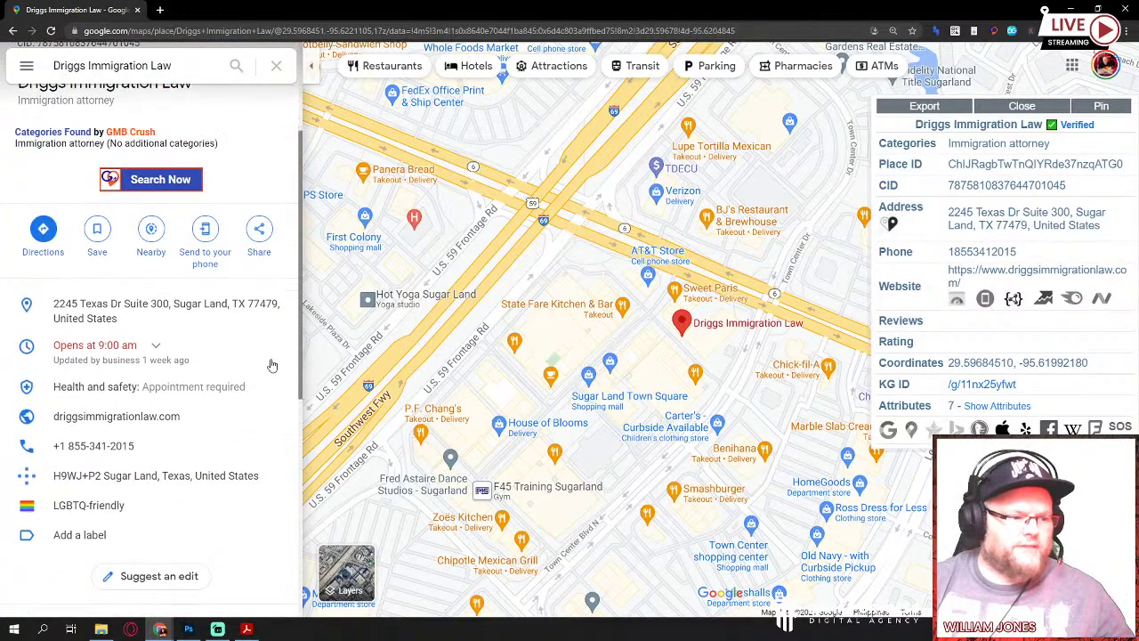
pyautogui.scroll(-1, 272, 365)
pyautogui.scroll(-1, 267, 365)
pyautogui.scroll(-2, 249, 365)
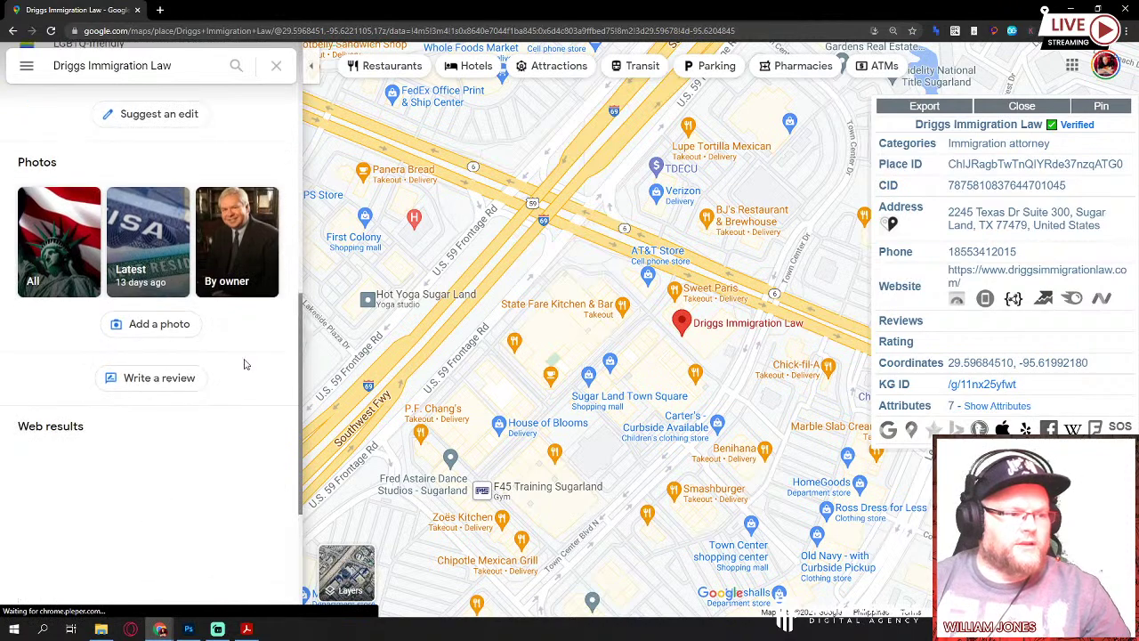
pyautogui.scroll(-3, 246, 365)
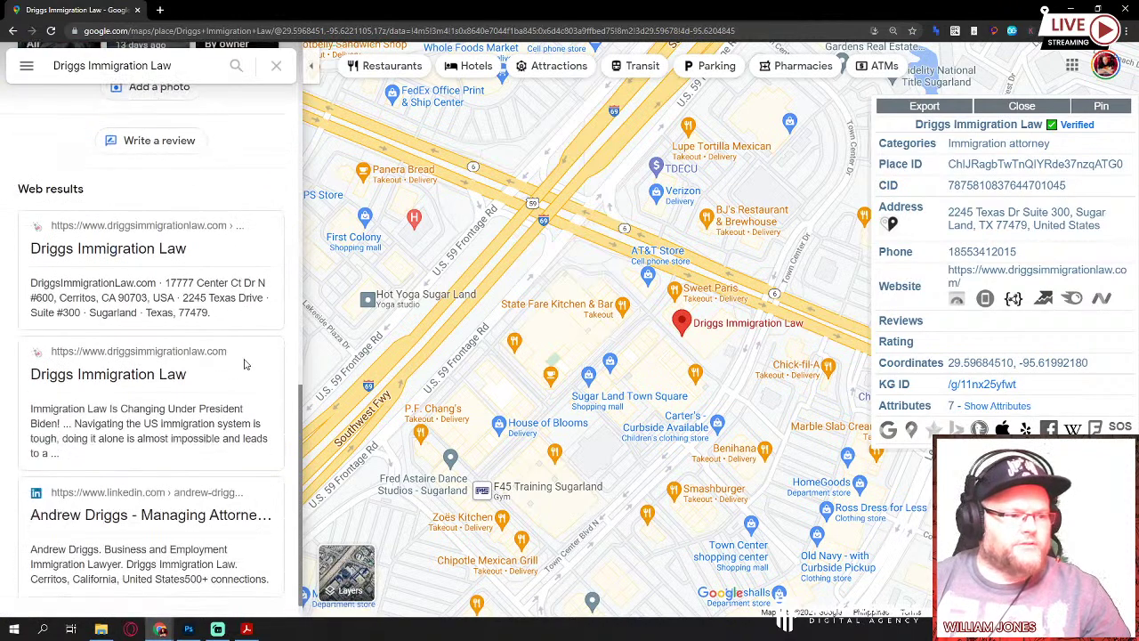
# Step: Copy the business name "Driggs Immigration Law" from the Maps search and search for it on google.com
pyautogui.click(133, 64)
pyautogui.tripleClick(134, 64)
pyautogui.hotkey('ctrl', 'c')
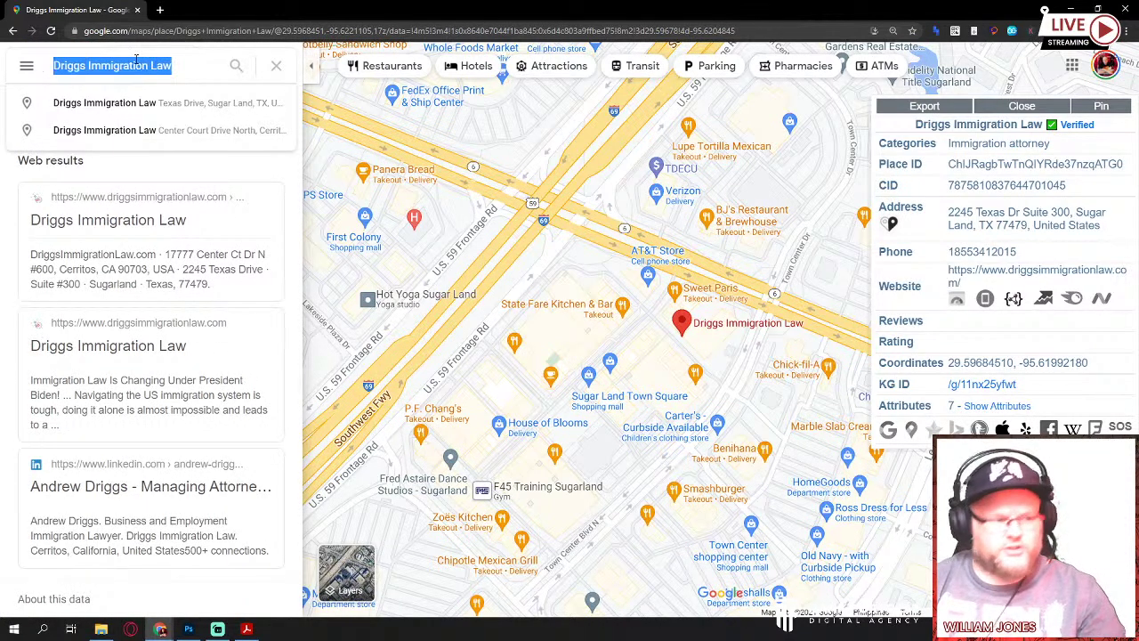
pyautogui.click(184, 32)
pyautogui.write('google.com')
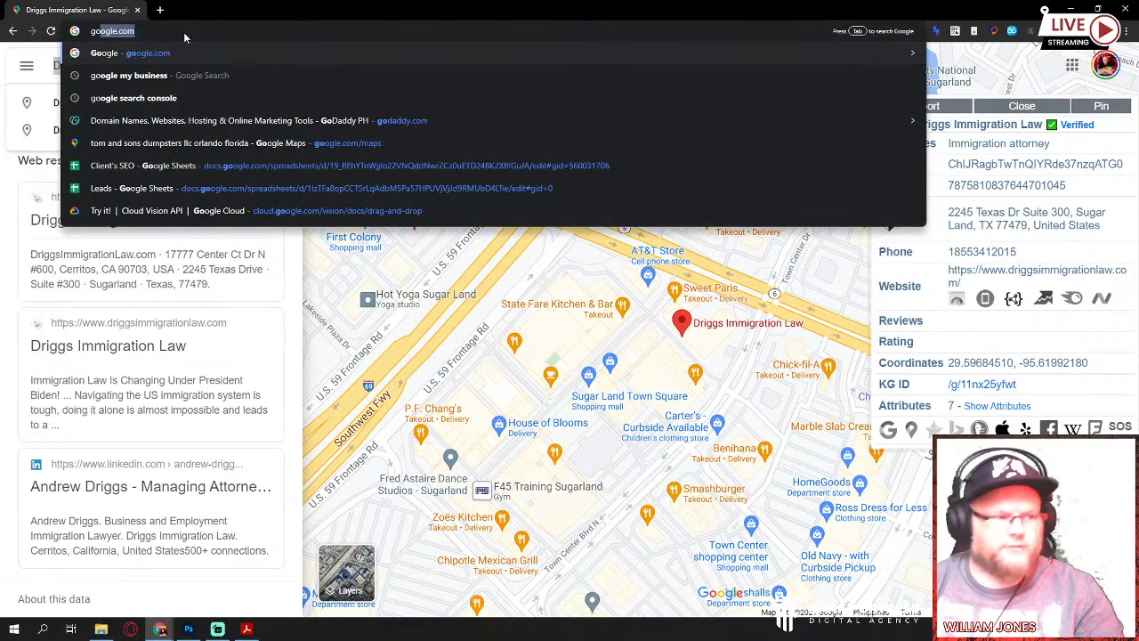
pyautogui.press('Return')
pyautogui.hotkey('ctrl', 'v')
pyautogui.press('Return')
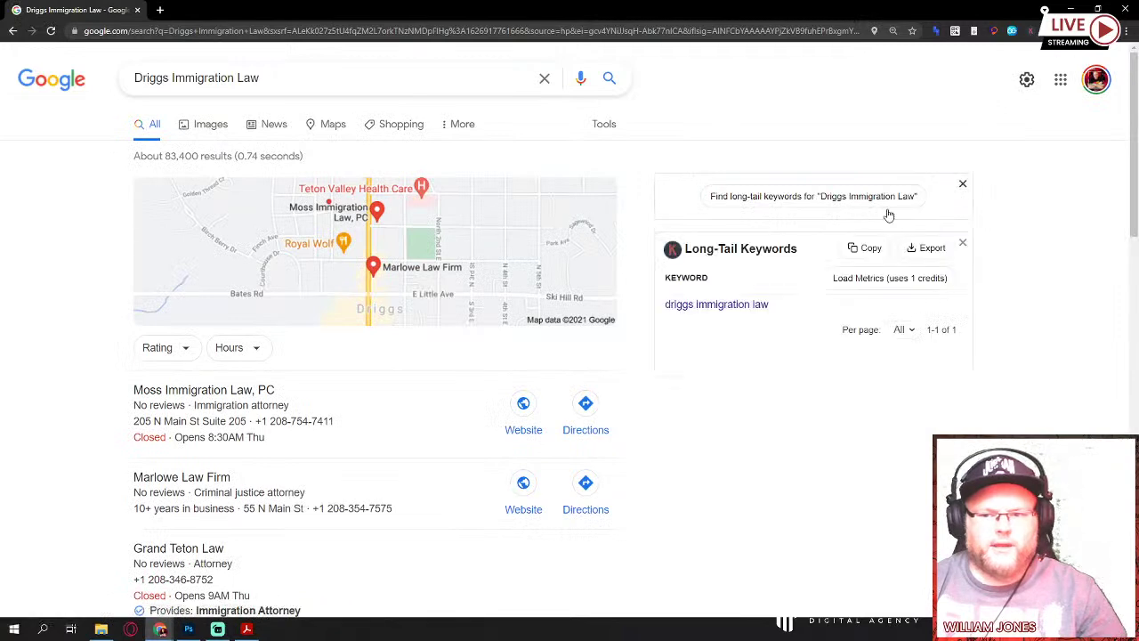
# Step: Expand the local results to the full business list and open the Driggs Immigration Law listing in Cerritos, California
pyautogui.scroll(-2, 478, 292)
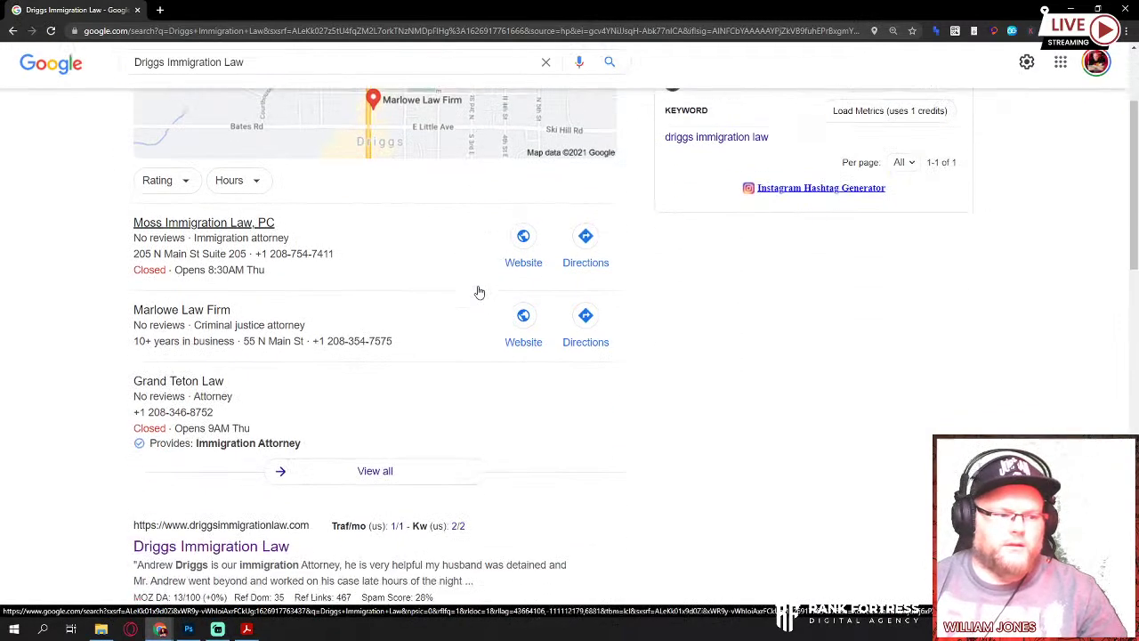
pyautogui.click(379, 462)
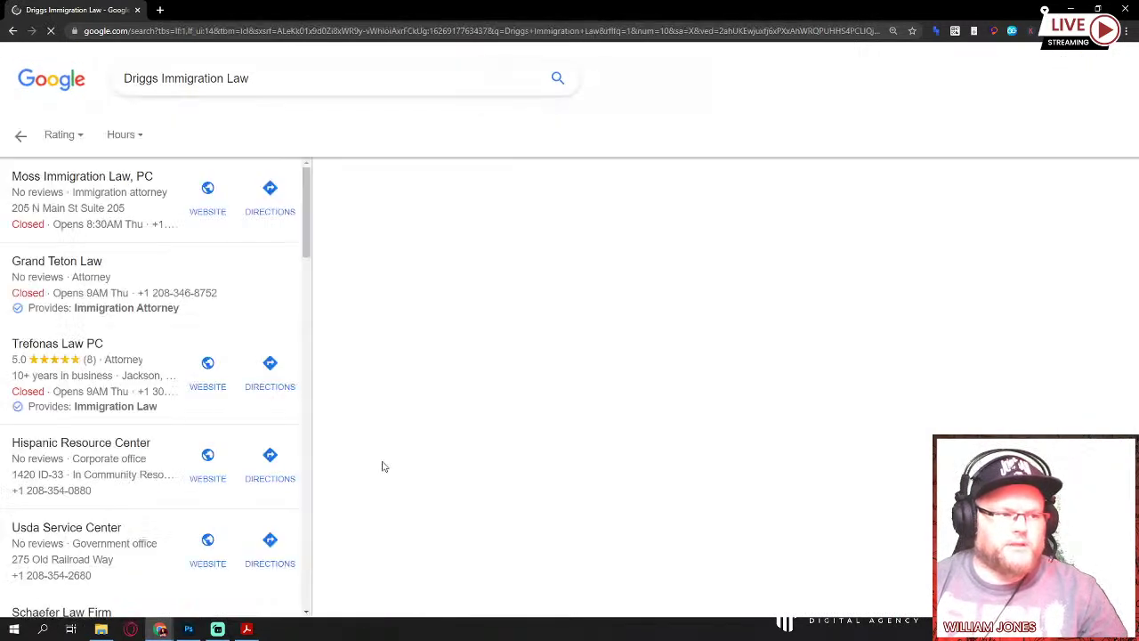
pyautogui.scroll(-7, 247, 338)
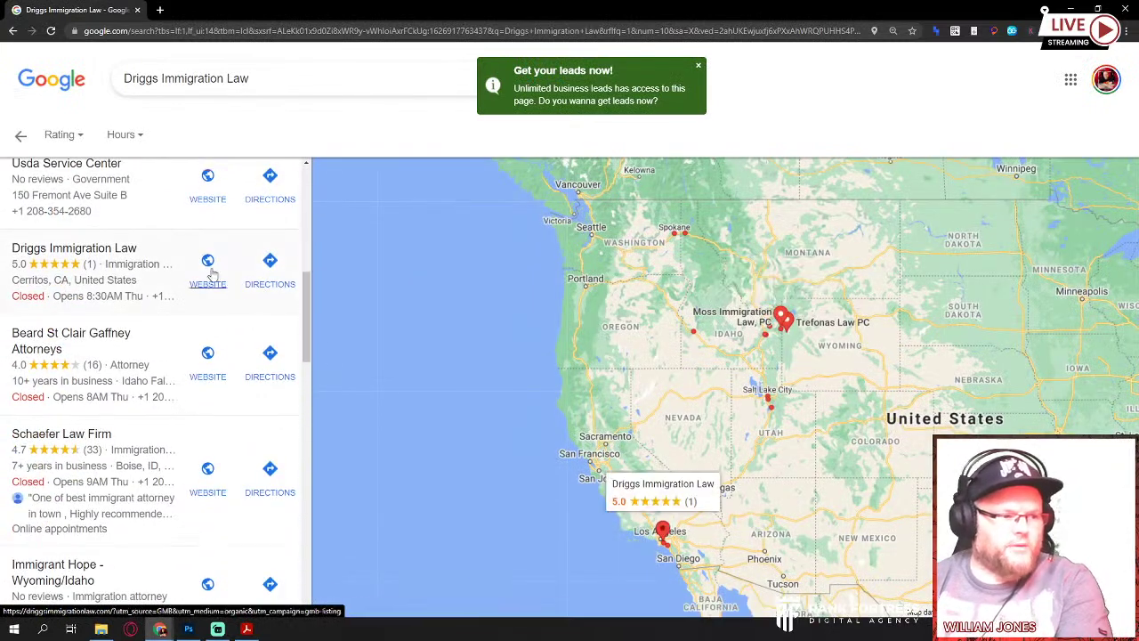
pyautogui.click(168, 259)
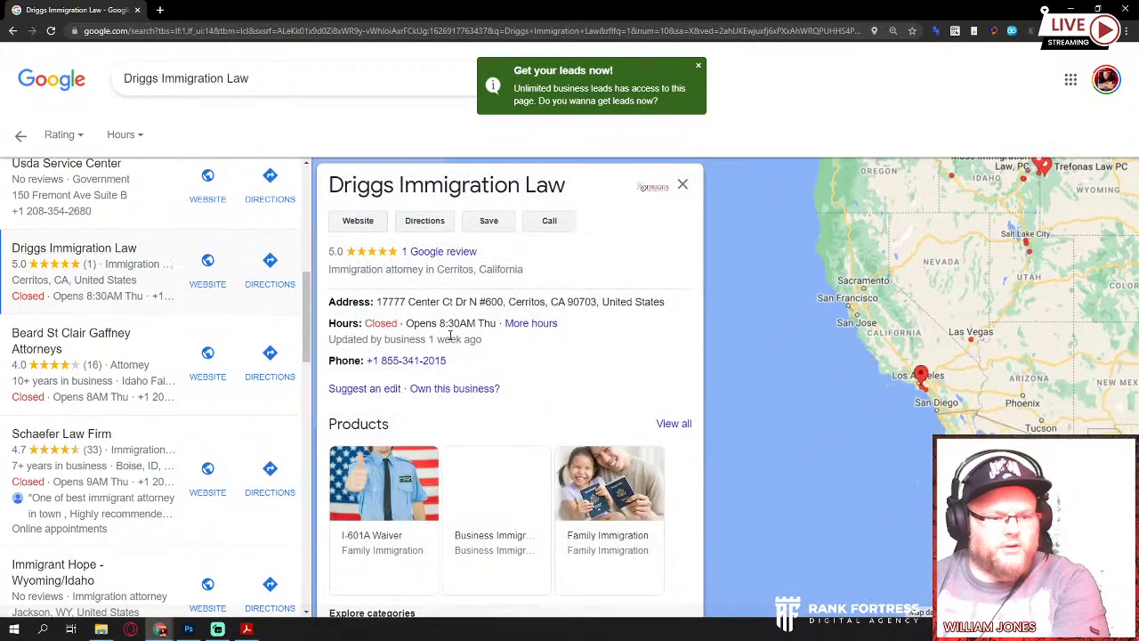
# Step: Review the listing's products, reading the I-601A Waiver description and the full product overview, and close the product window
pyautogui.scroll(-3, 452, 331)
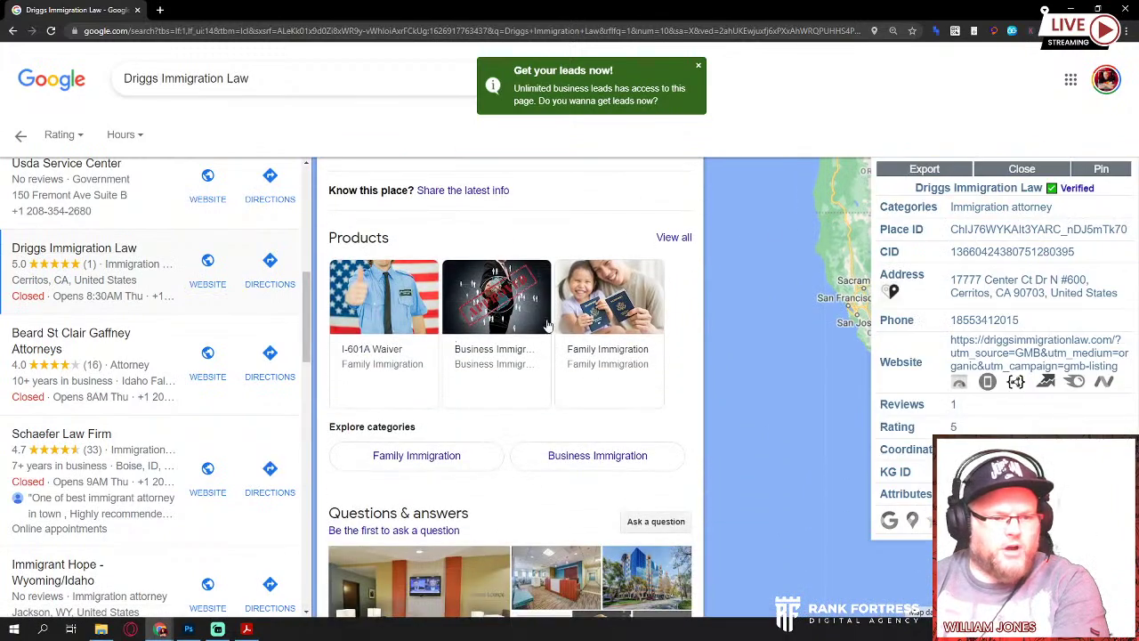
pyautogui.click(381, 307)
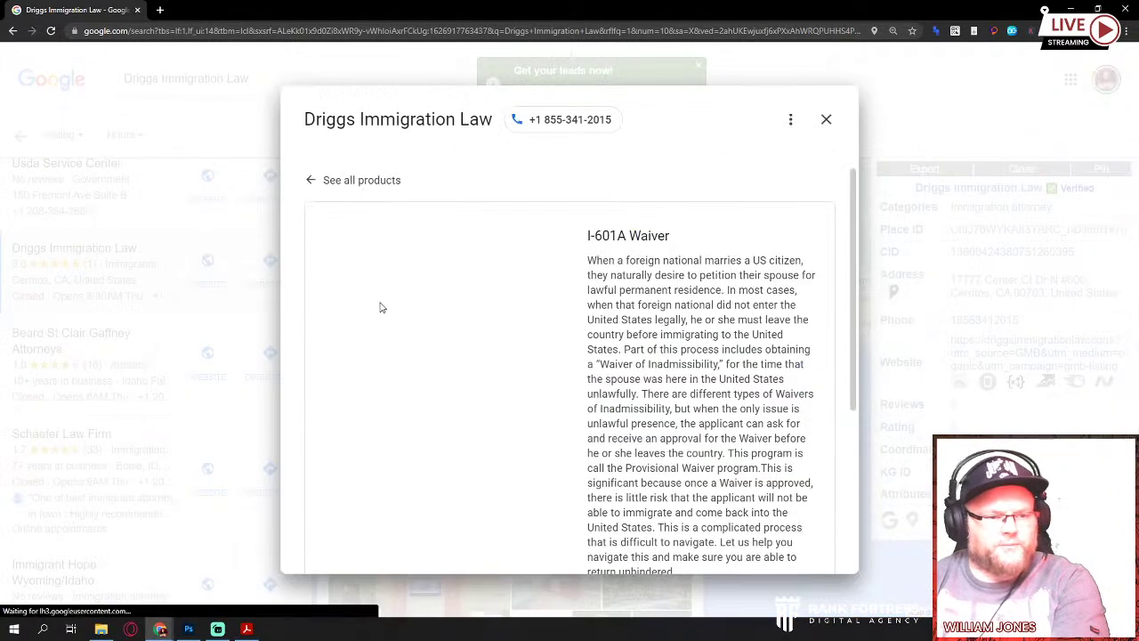
pyautogui.scroll(-3, 625, 377)
pyautogui.scroll(1, 699, 375)
pyautogui.scroll(5, 699, 375)
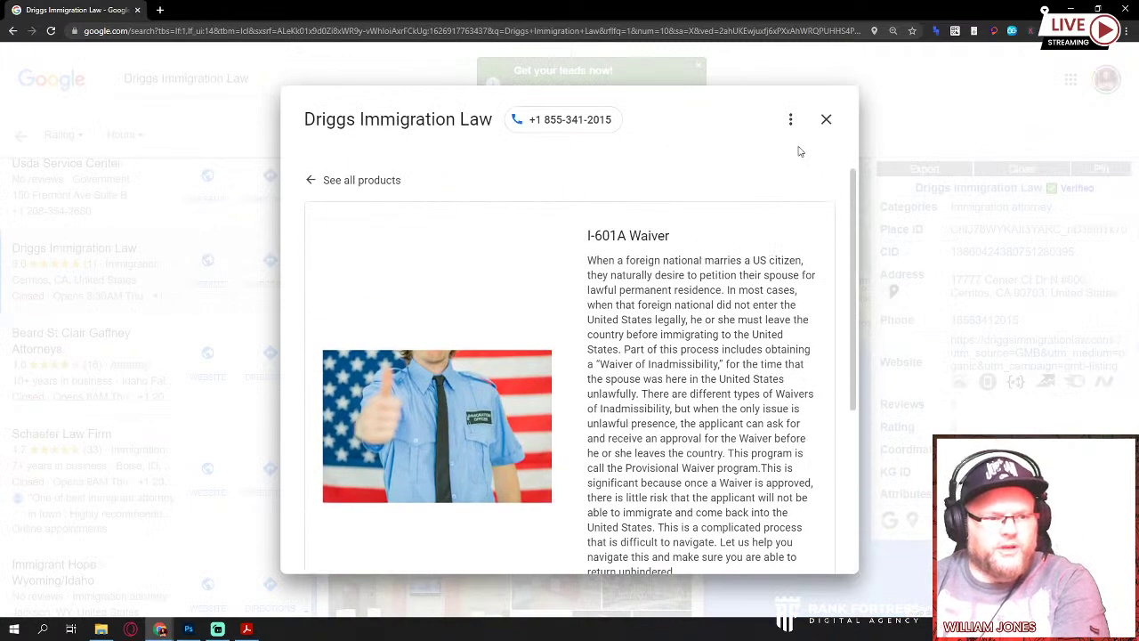
pyautogui.click(310, 179)
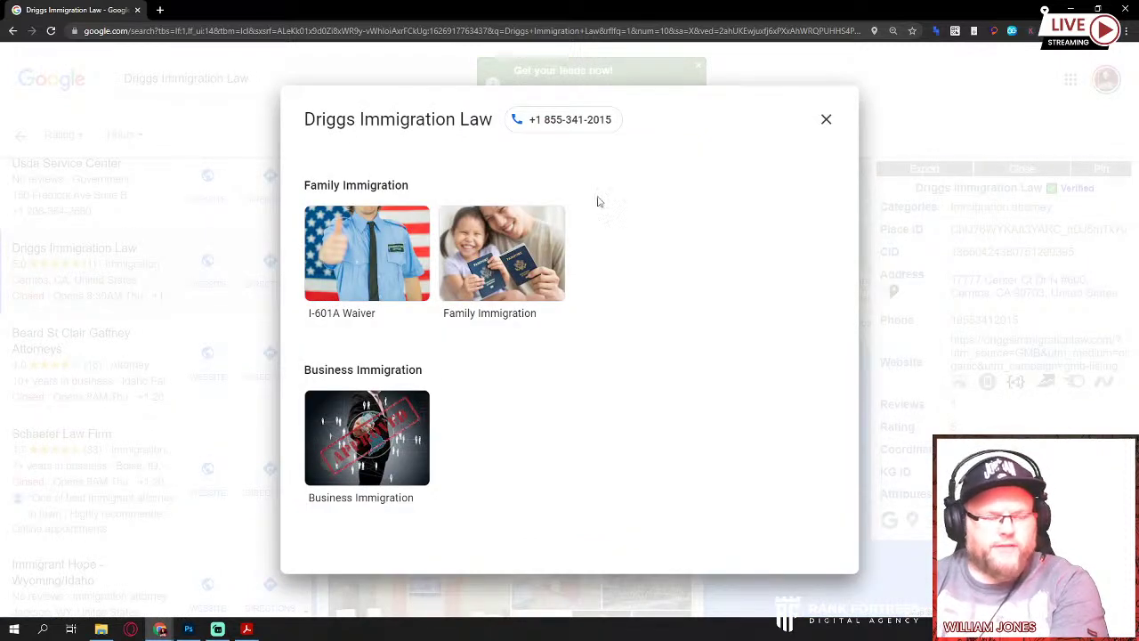
pyautogui.click(826, 123)
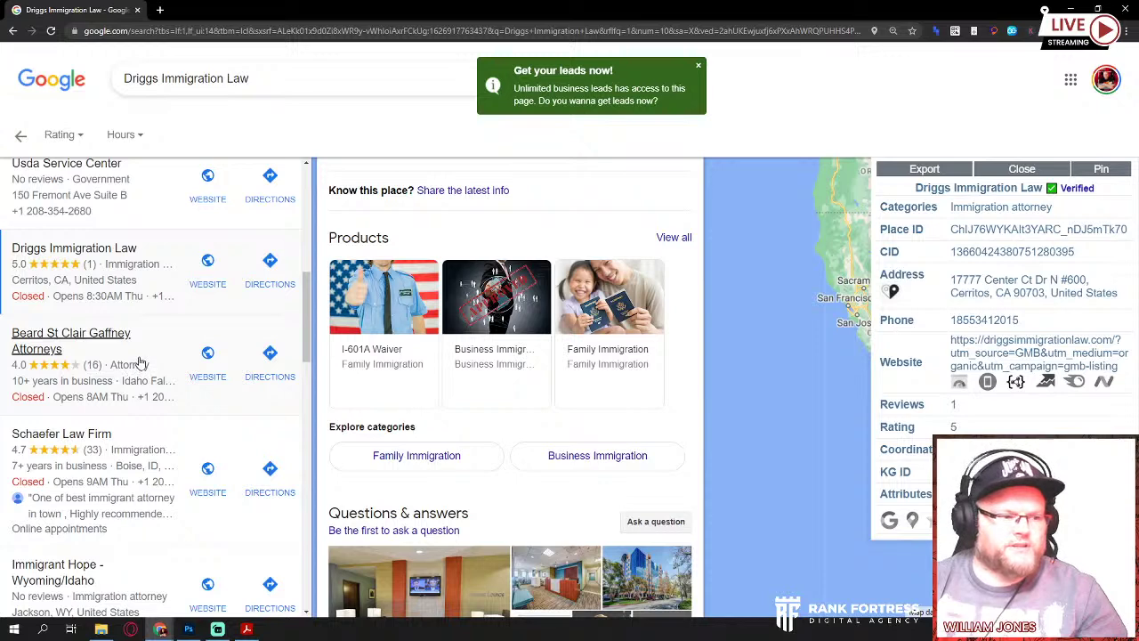
# Step: Examine the Cerritos listing's product categories, questions and answers, photos, contact details, reviews and business description
pyautogui.scroll(-1, 532, 408)
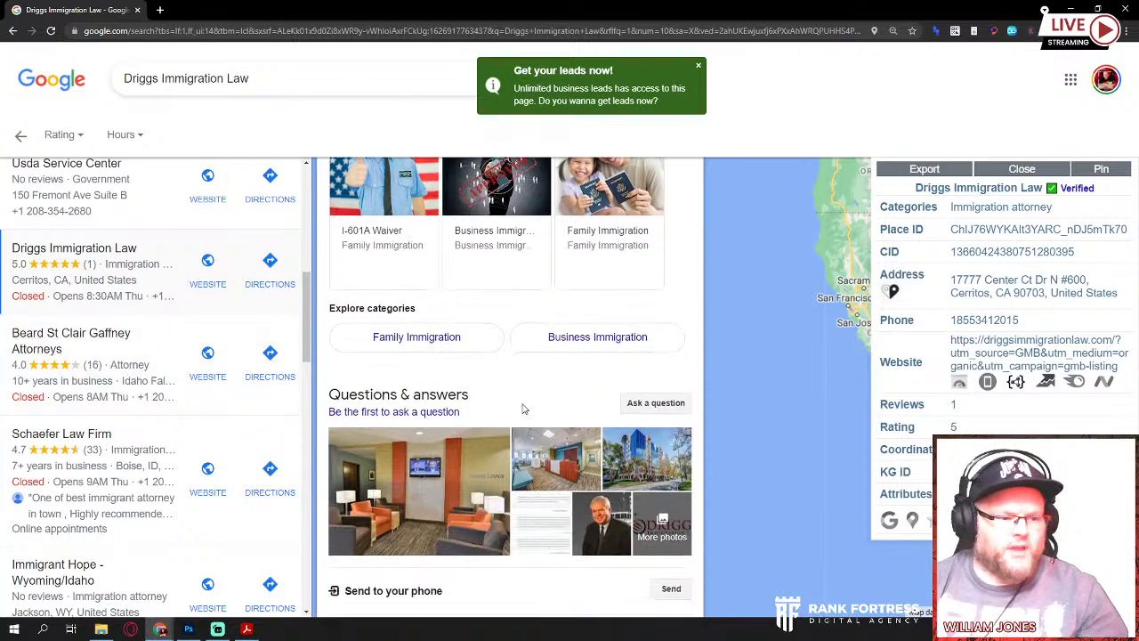
pyautogui.scroll(-2, 493, 313)
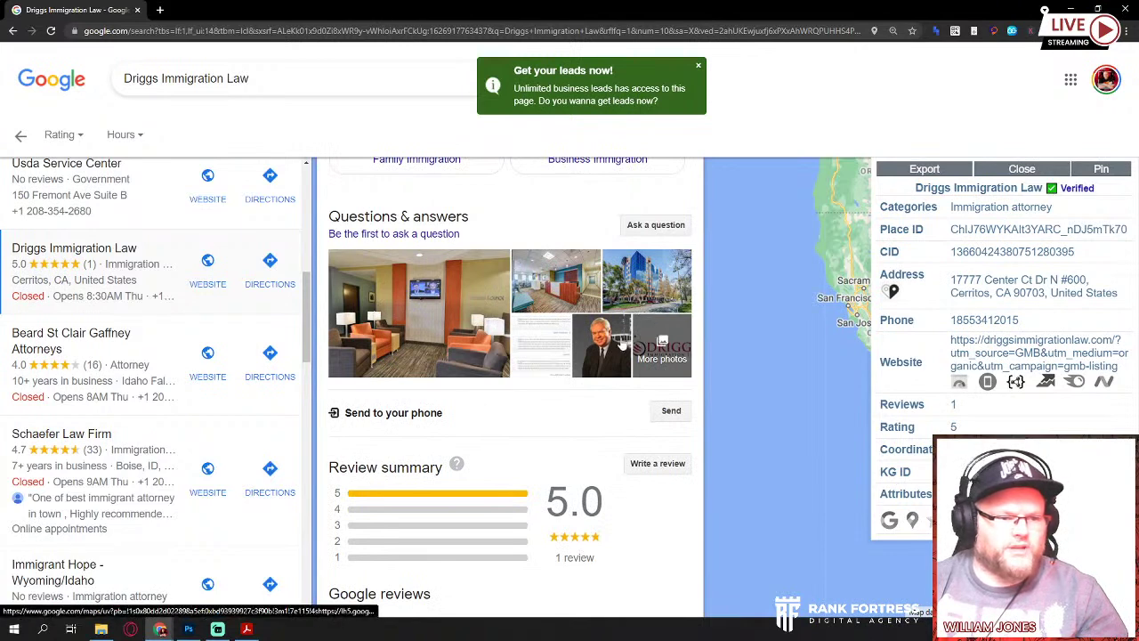
pyautogui.scroll(1, 616, 351)
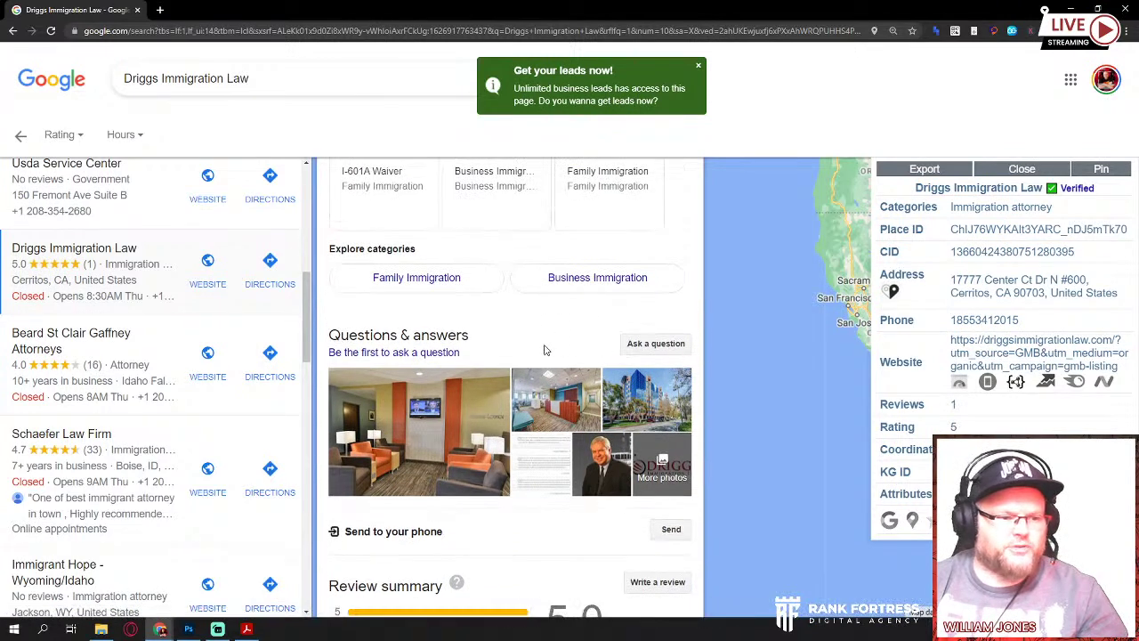
pyautogui.scroll(3, 643, 372)
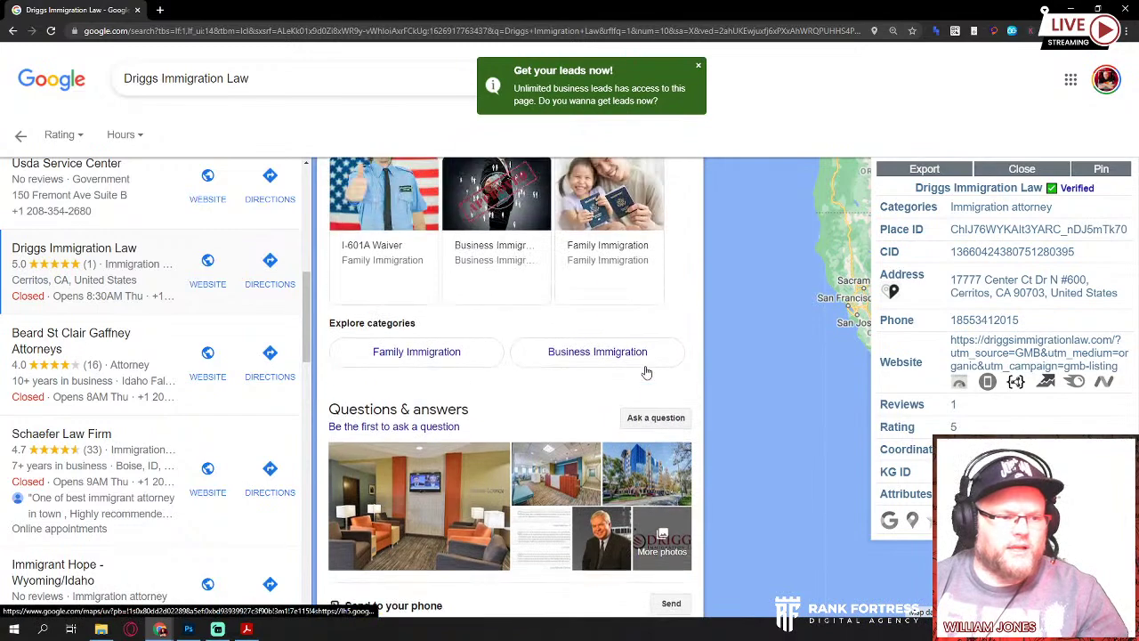
pyautogui.scroll(1, 642, 371)
pyautogui.scroll(-4, 642, 371)
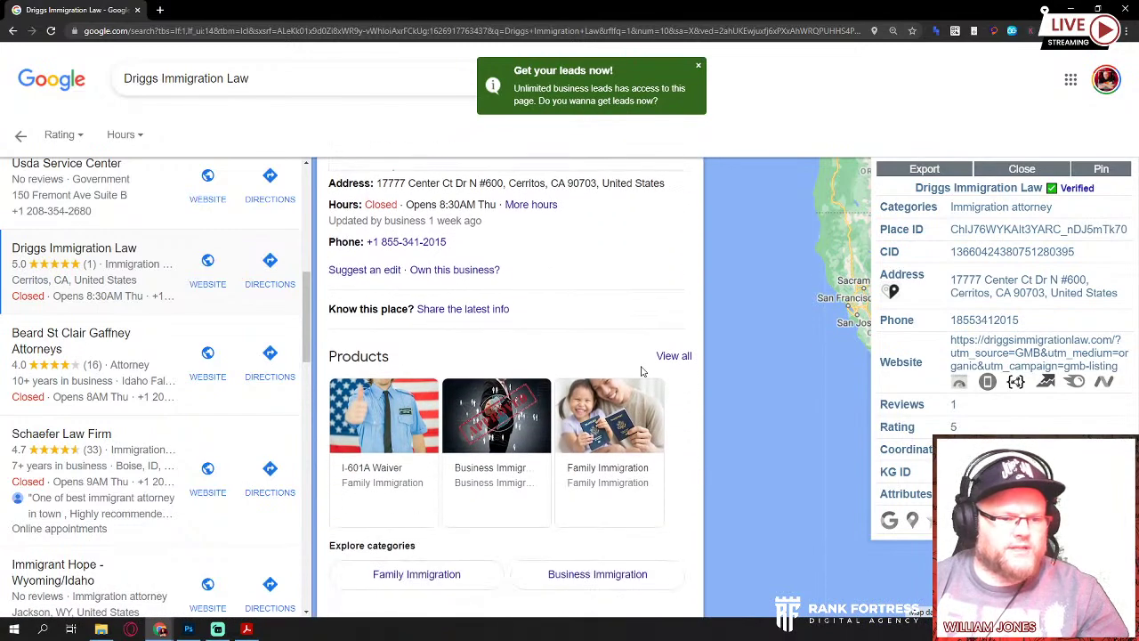
pyautogui.scroll(-7, 642, 371)
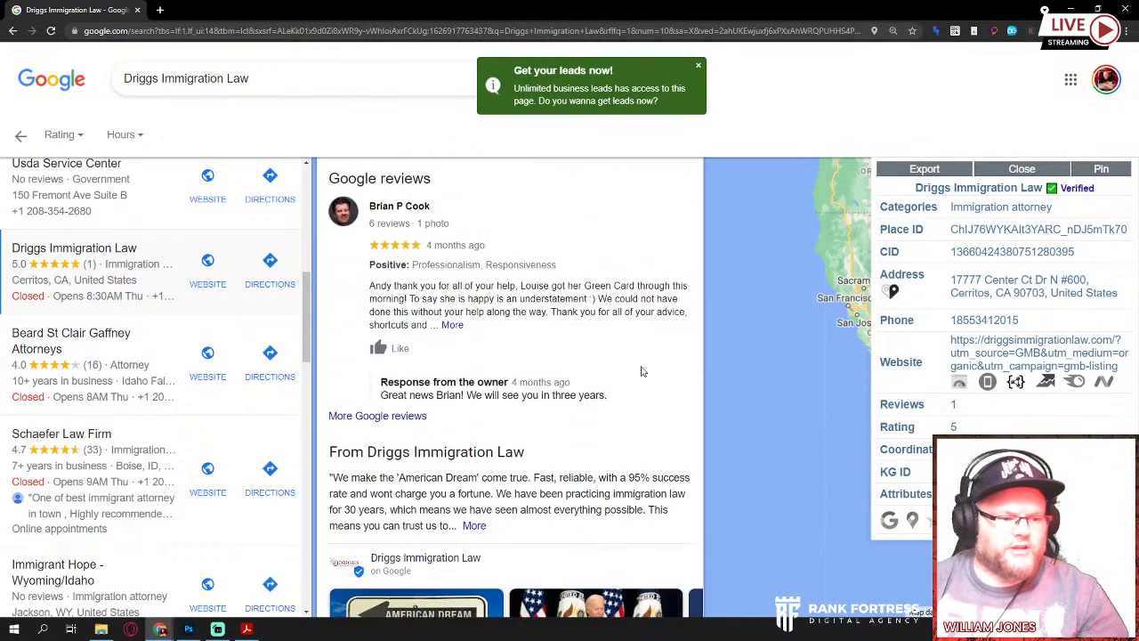
pyautogui.scroll(-1, 643, 372)
# Step: Read through the listing's published updates, from the newest post to the older recent ones, and close the updates window
pyautogui.click(421, 412)
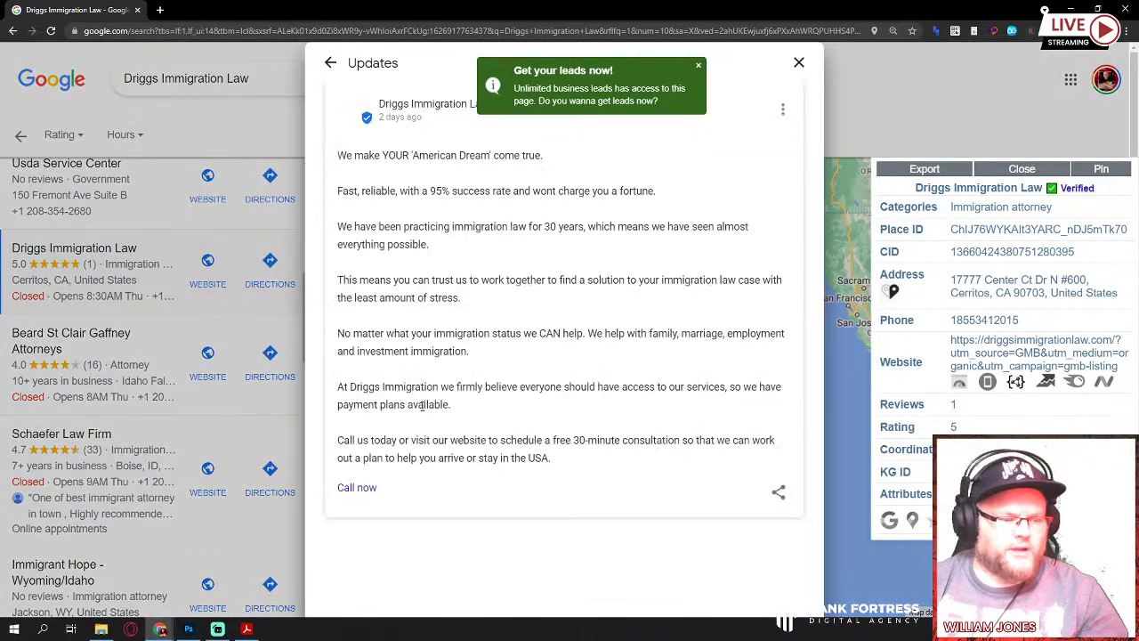
pyautogui.scroll(-6, 492, 329)
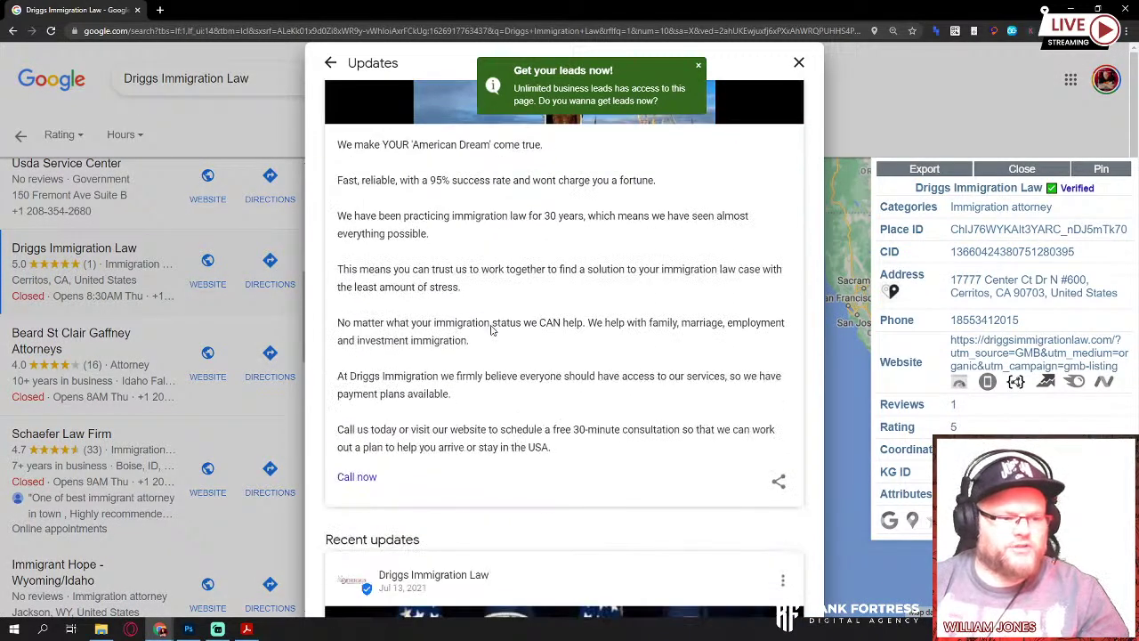
pyautogui.scroll(-2, 473, 195)
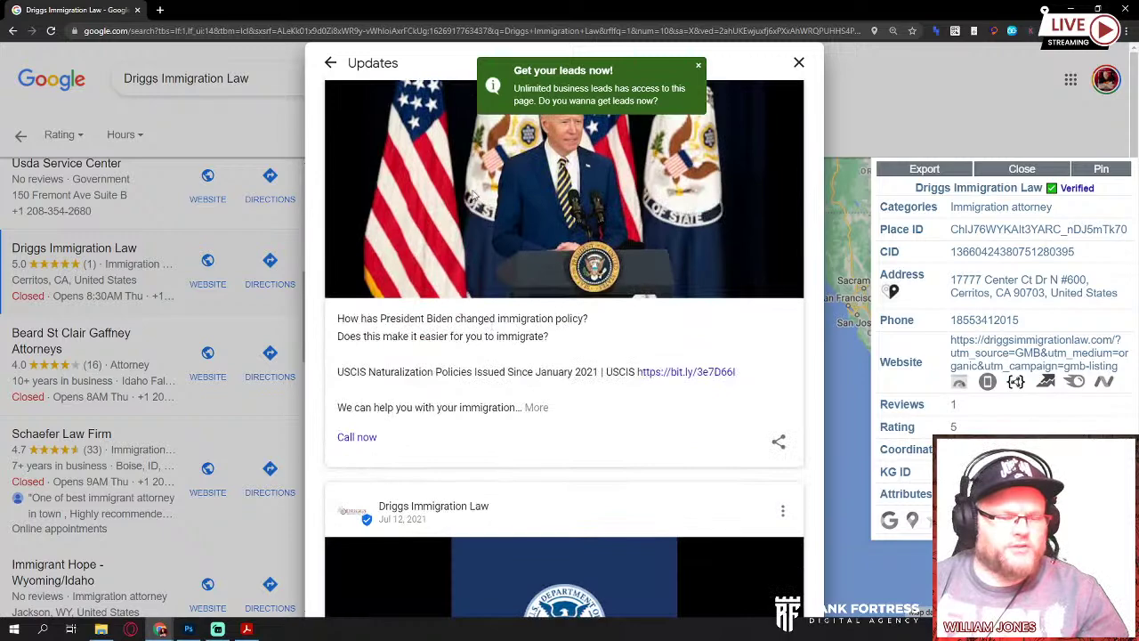
pyautogui.click(798, 62)
# Step: Minimize the Google search and Local Falcon windows and close the Site Audit PDF to reach the desktop
pyautogui.click(1070, 7)
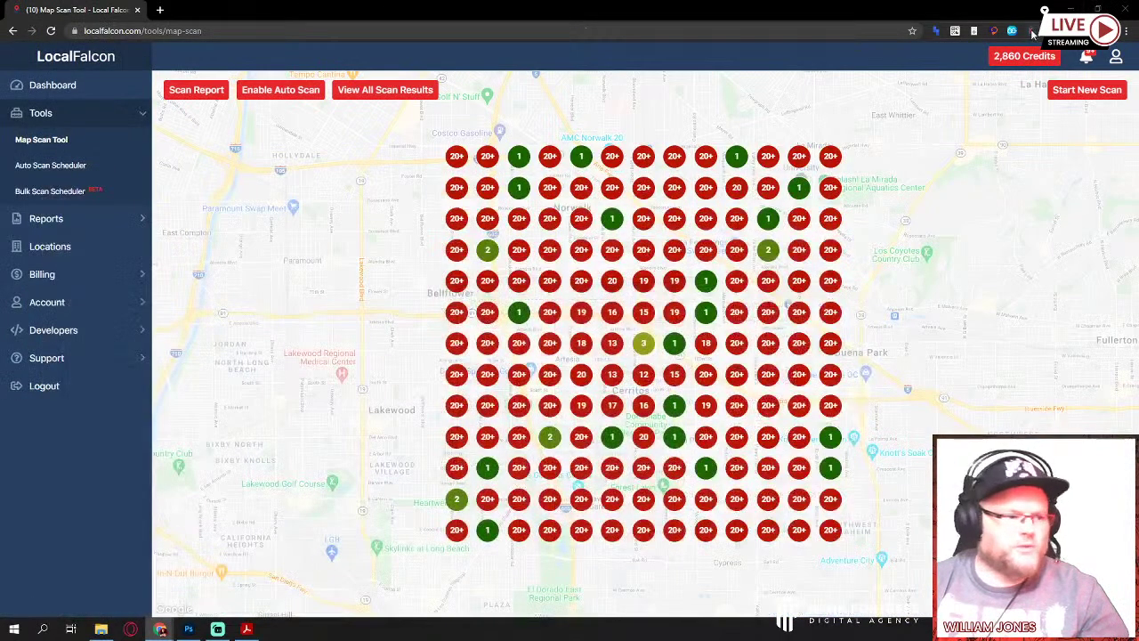
pyautogui.click(1071, 7)
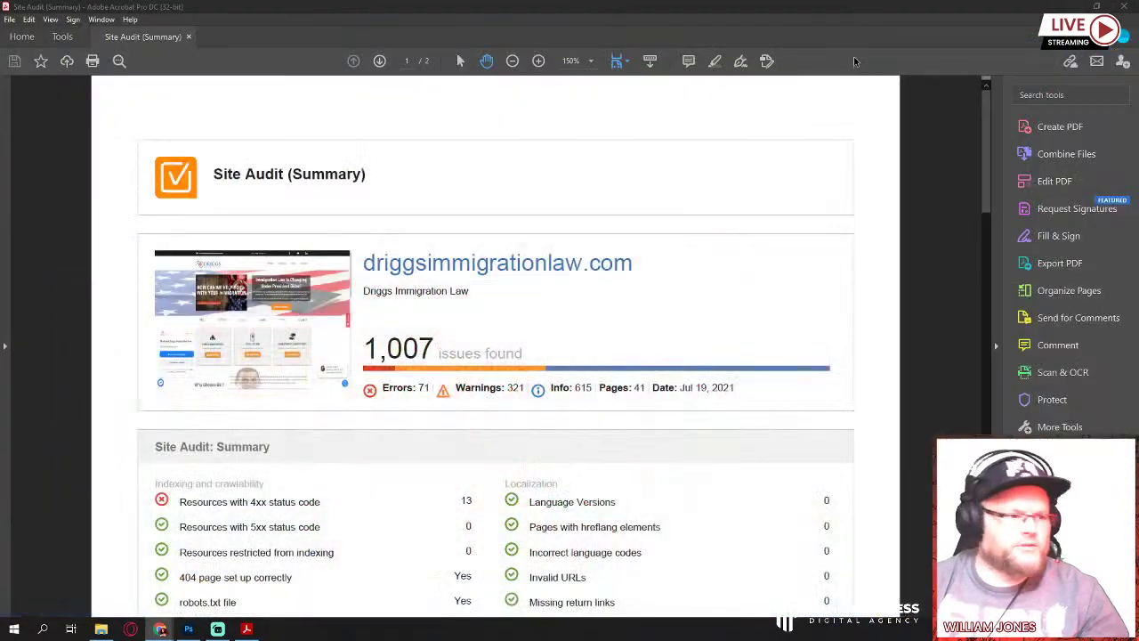
pyautogui.click(1107, 7)
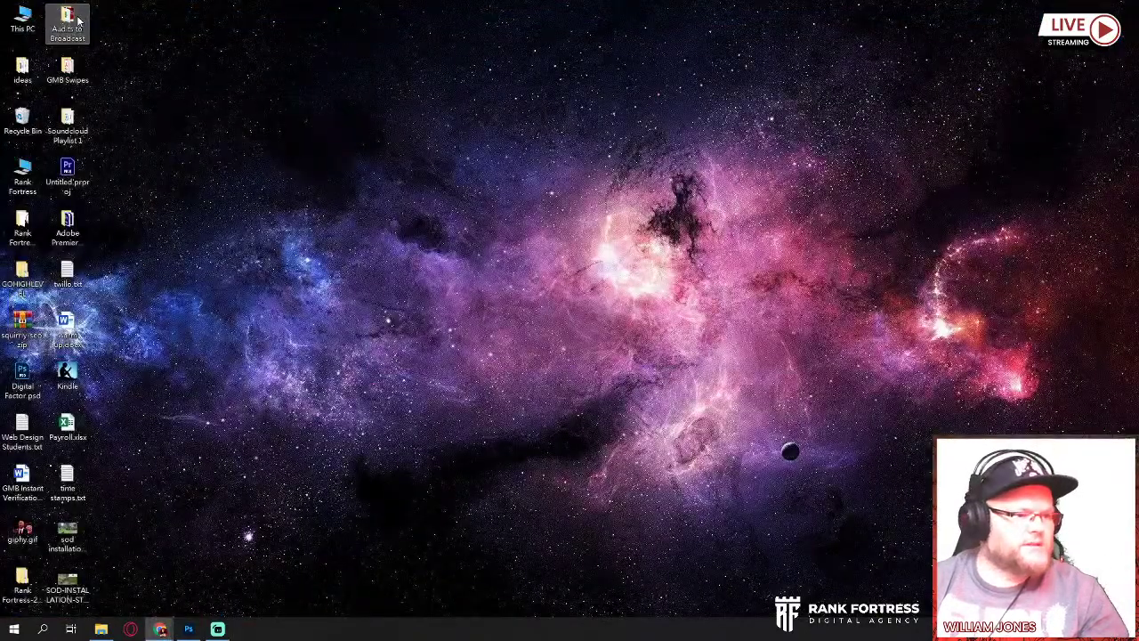
# Step: View the sample post image posts.jpg from the desktop folder Audits to Broadcast, and close the image
pyautogui.doubleClick(78, 19)
pyautogui.doubleClick(511, 257)
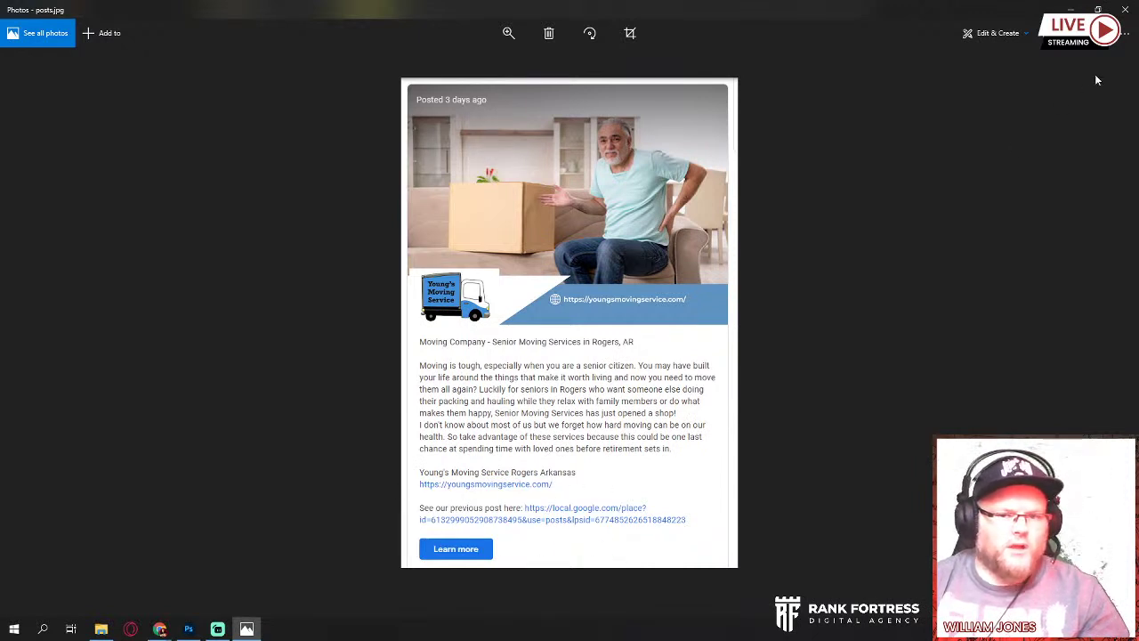
pyautogui.click(1126, 11)
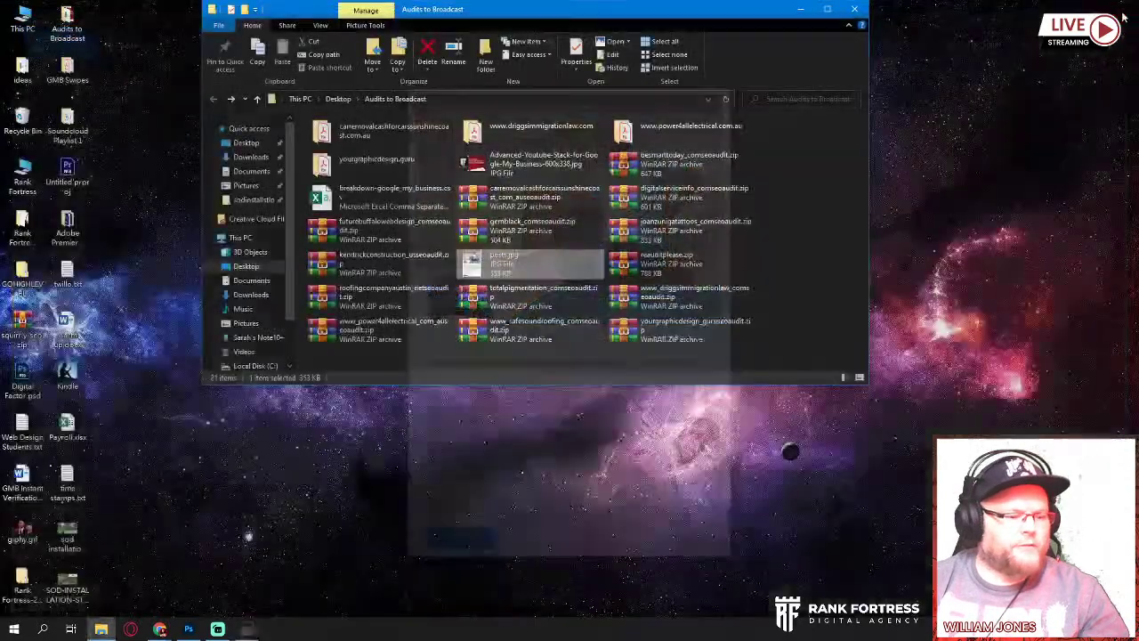